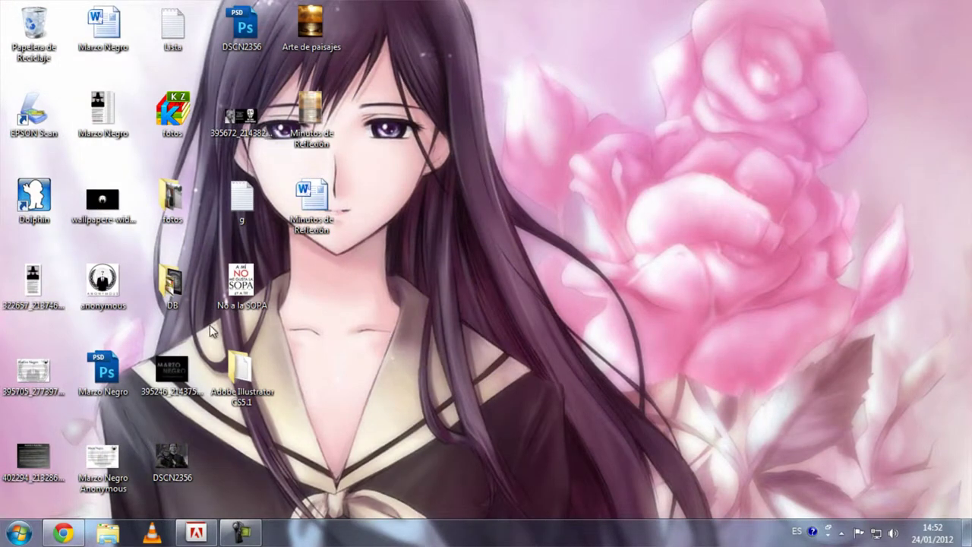
# Check the file size of the fotos archive on the desktop in its properties, and close them without changes.
pyautogui.rightClick(197, 121)
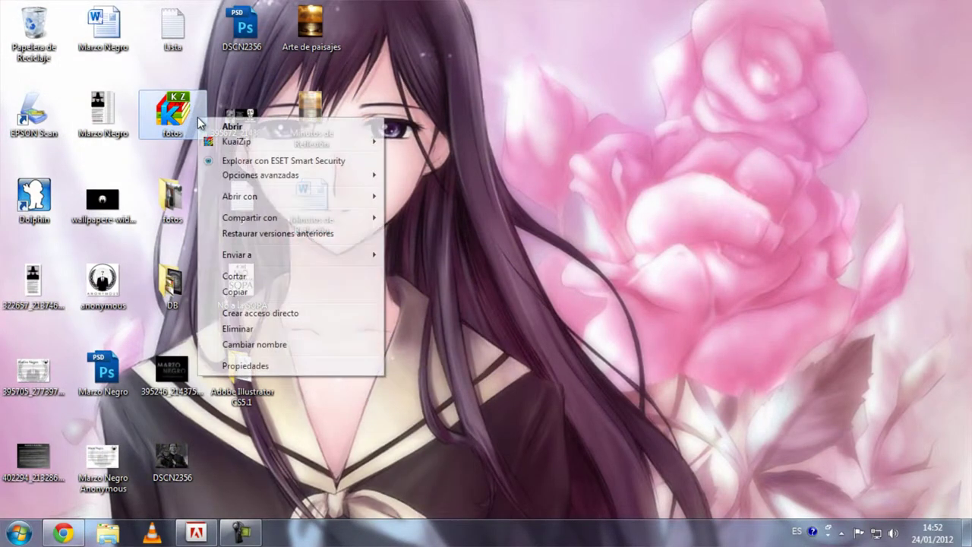
pyautogui.click(288, 365)
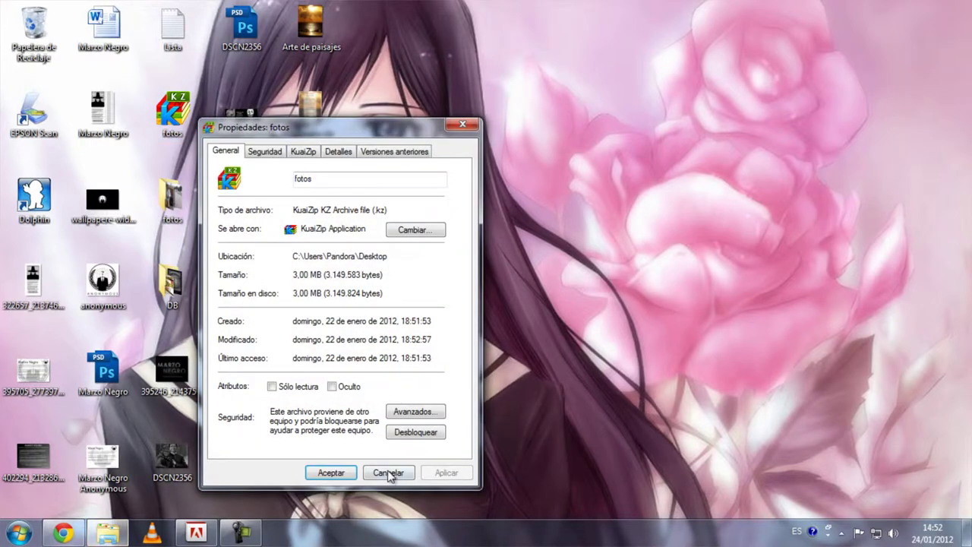
pyautogui.click(385, 466)
pyautogui.moveTo(412, 383); pyautogui.dragTo(439, 420)
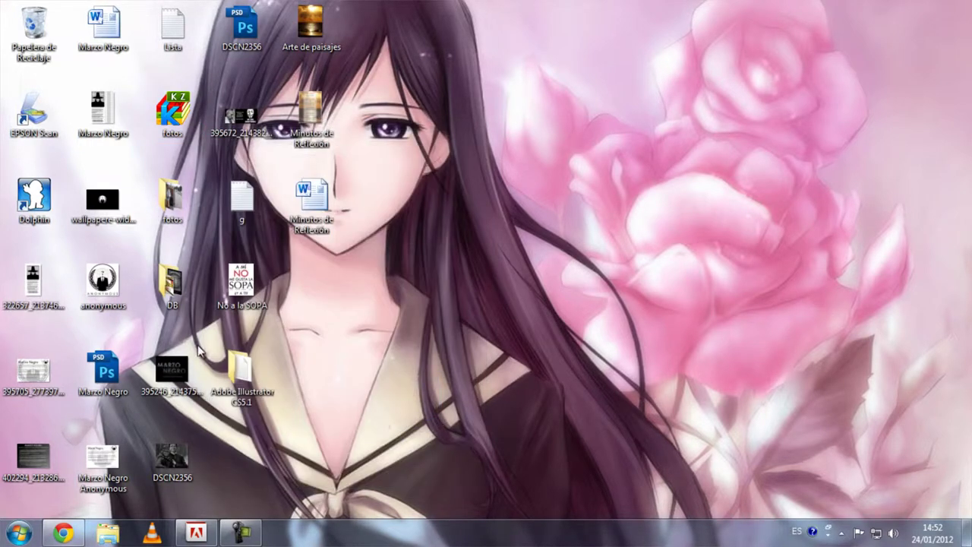
# Copy the SS's CCS KuaiZip archive from Disco local (D:) to the desktop.
pyautogui.click(19, 533)
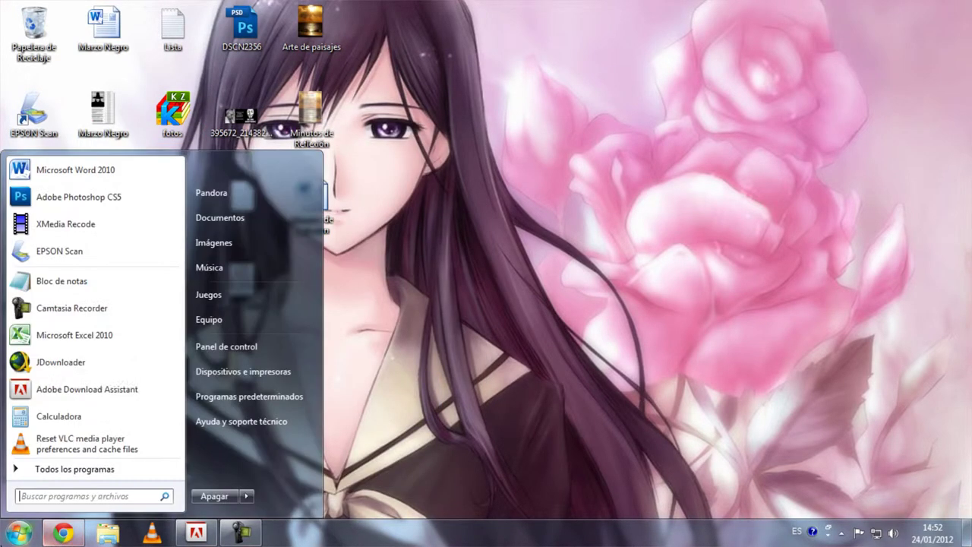
pyautogui.click(247, 326)
pyautogui.doubleClick(317, 102)
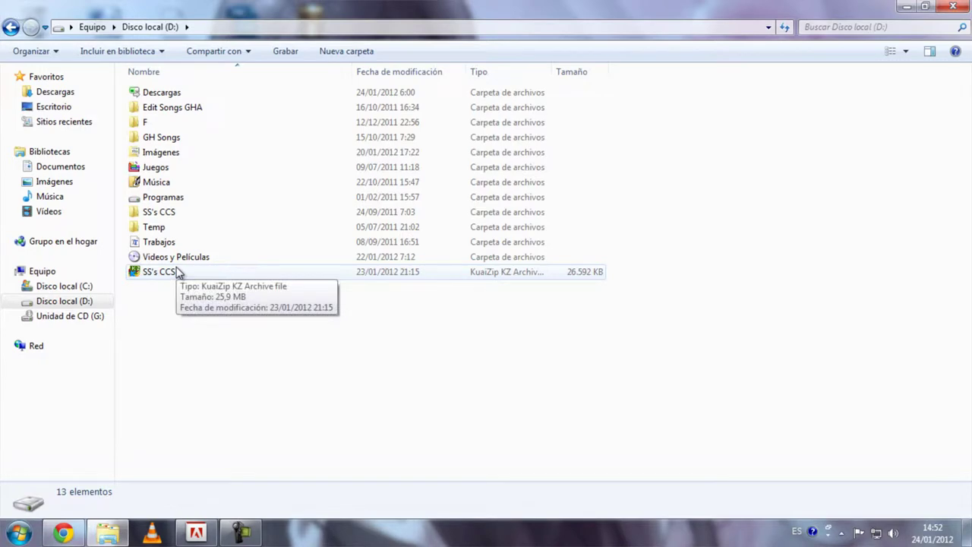
pyautogui.click(177, 273)
pyautogui.press('super+d')
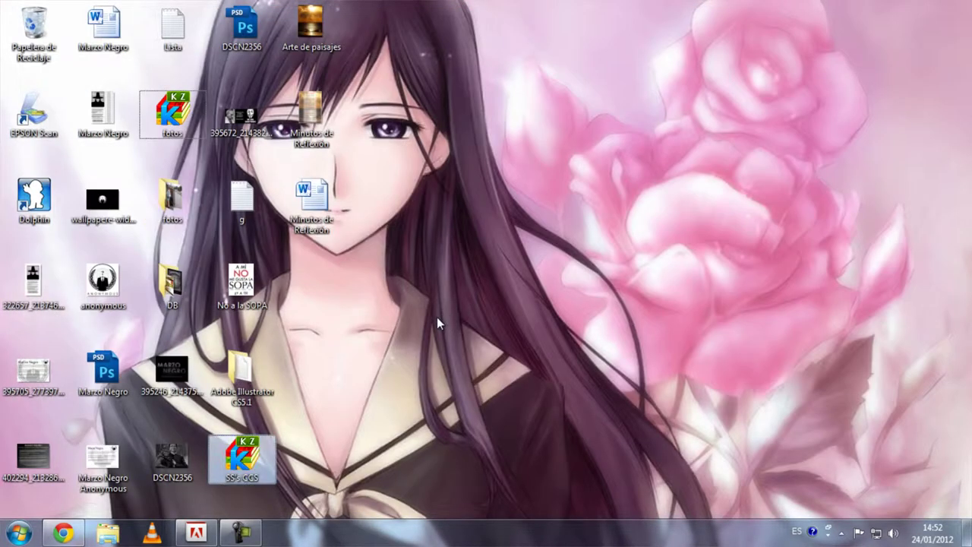
pyautogui.click(290, 427)
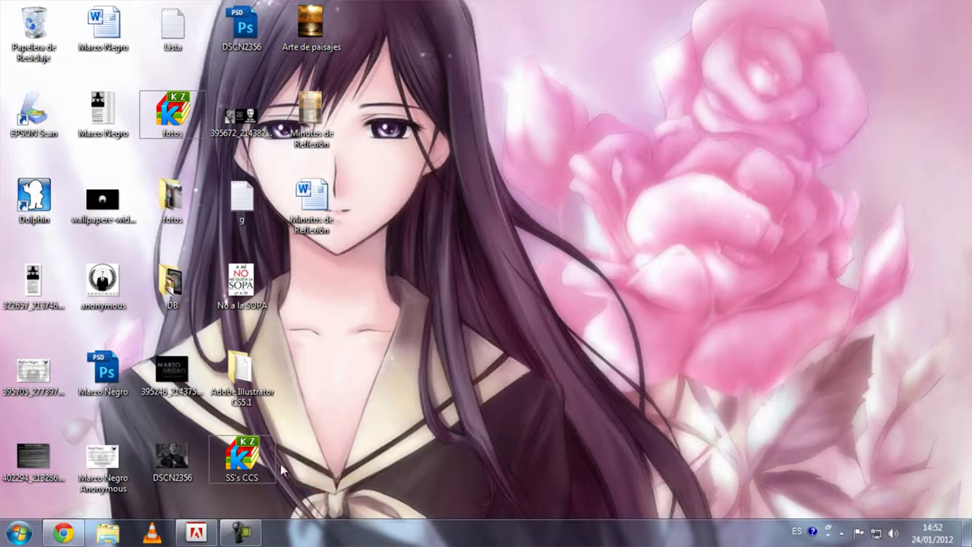
pyautogui.moveTo(310, 417); pyautogui.dragTo(368, 489)
pyautogui.moveTo(288, 433); pyautogui.dragTo(244, 466)
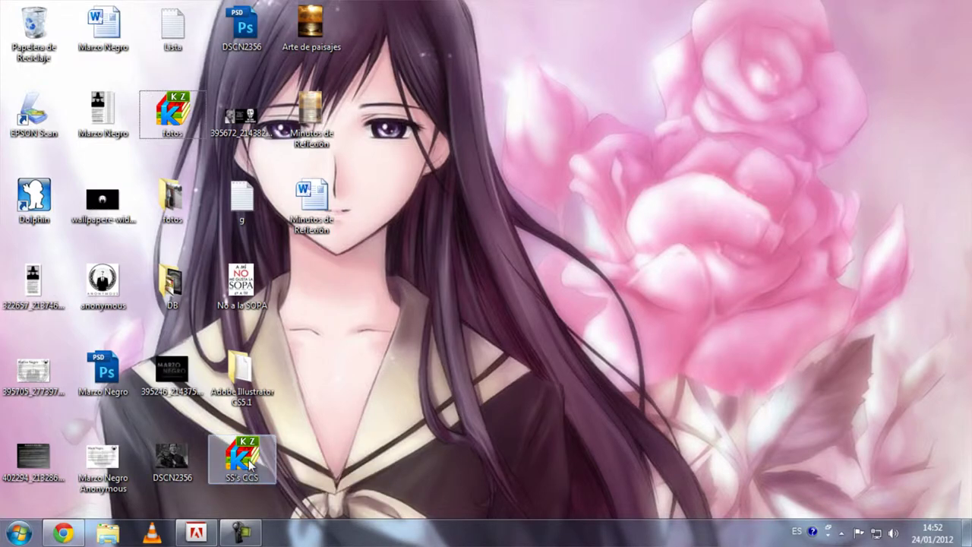
# Open the SS's CCS archive in KuaiZip, look through the images in its SS's CCS folder, and close it.
pyautogui.doubleClick(249, 460)
pyautogui.doubleClick(199, 208)
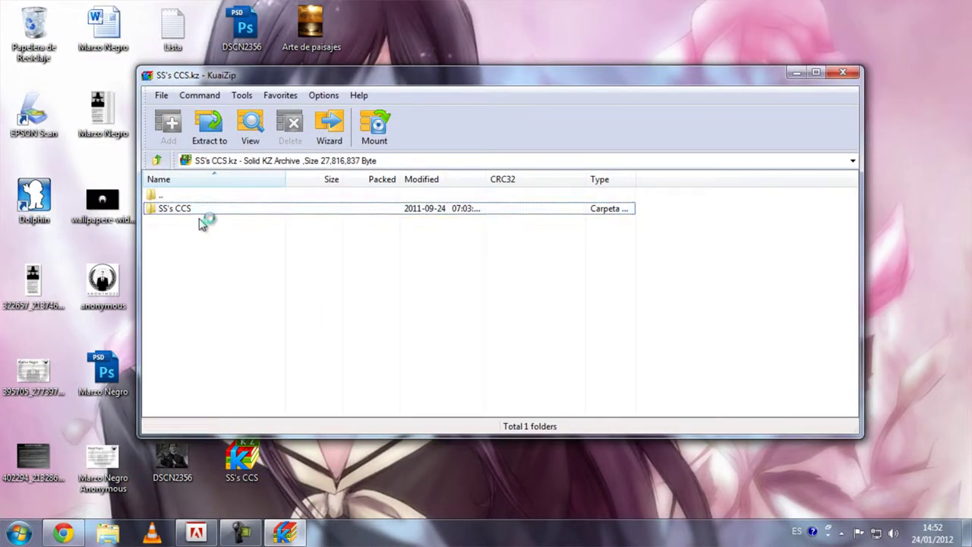
pyautogui.scroll(-15, 319, 266)
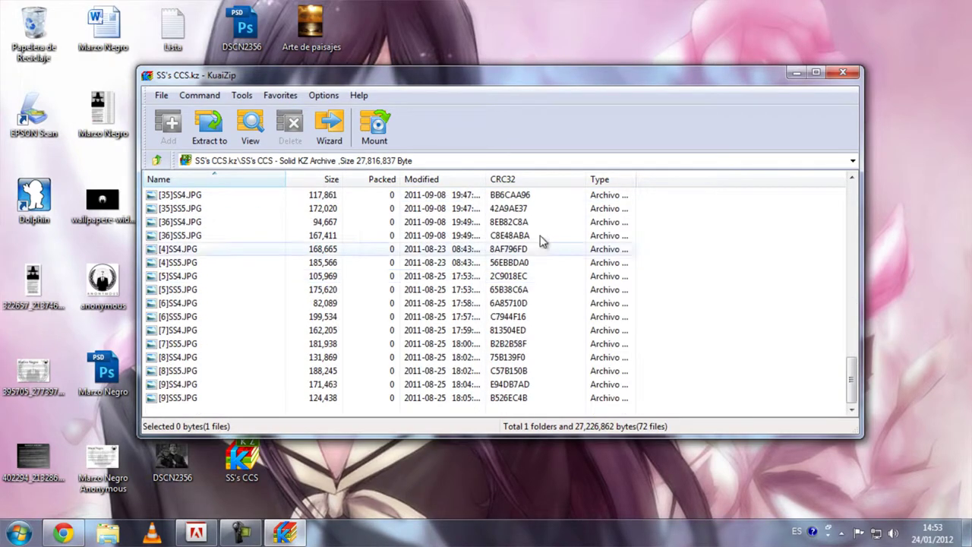
pyautogui.click(841, 72)
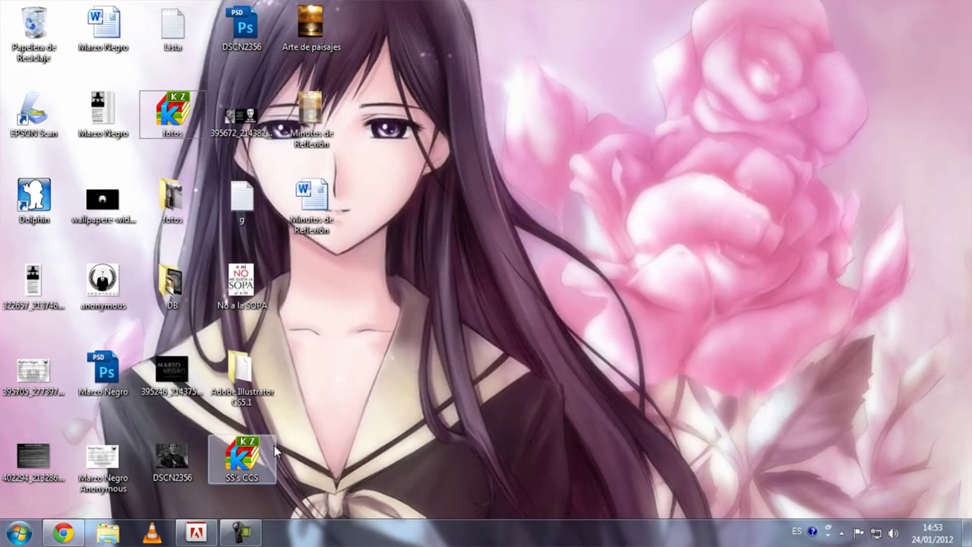
# Check the file size of the SS's CCS archive on the desktop in its properties.
pyautogui.rightClick(275, 449)
pyautogui.click(295, 439)
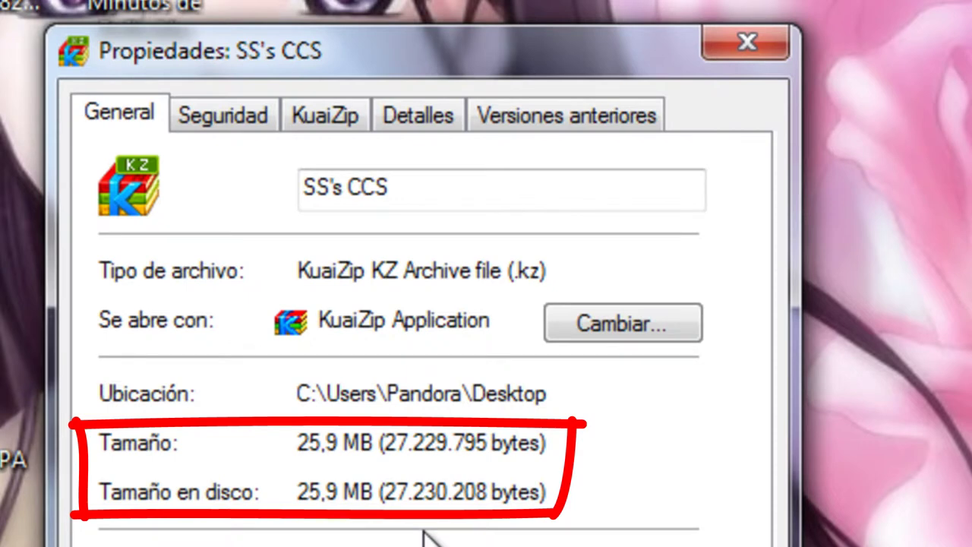
pyautogui.moveTo(308, 443); pyautogui.dragTo(379, 444)
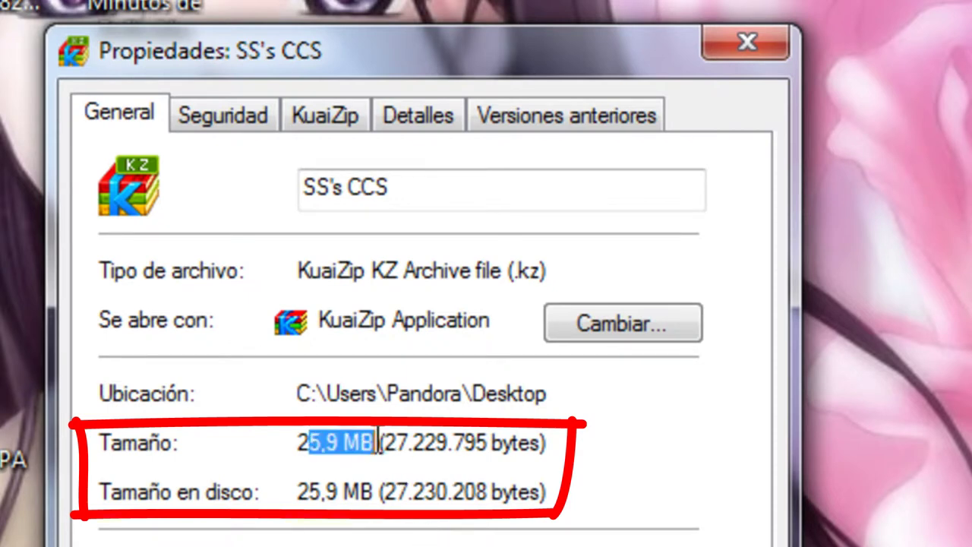
pyautogui.click(380, 445)
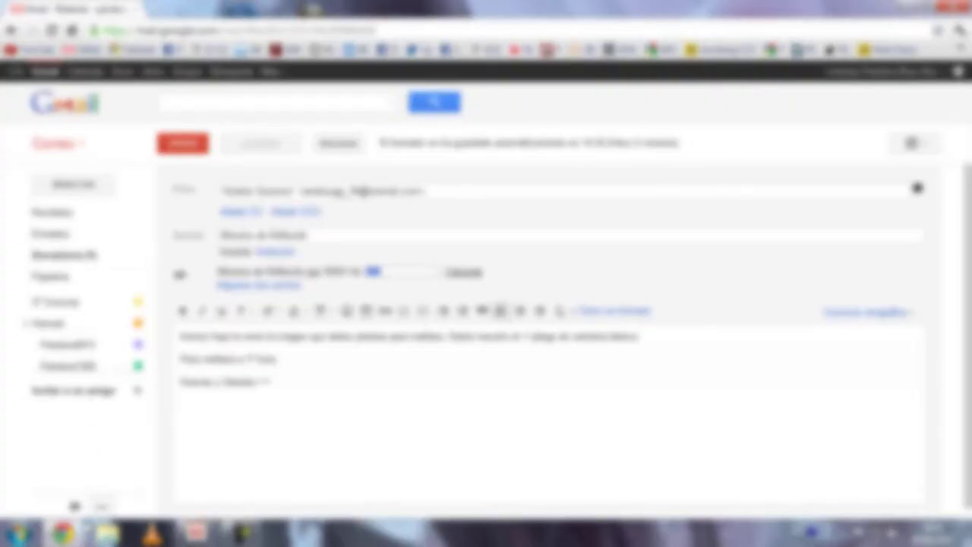
# Switch to Chrome, open mediafire.com in a new tab and sign out of the current MediaFire account.
pyautogui.click(159, 10)
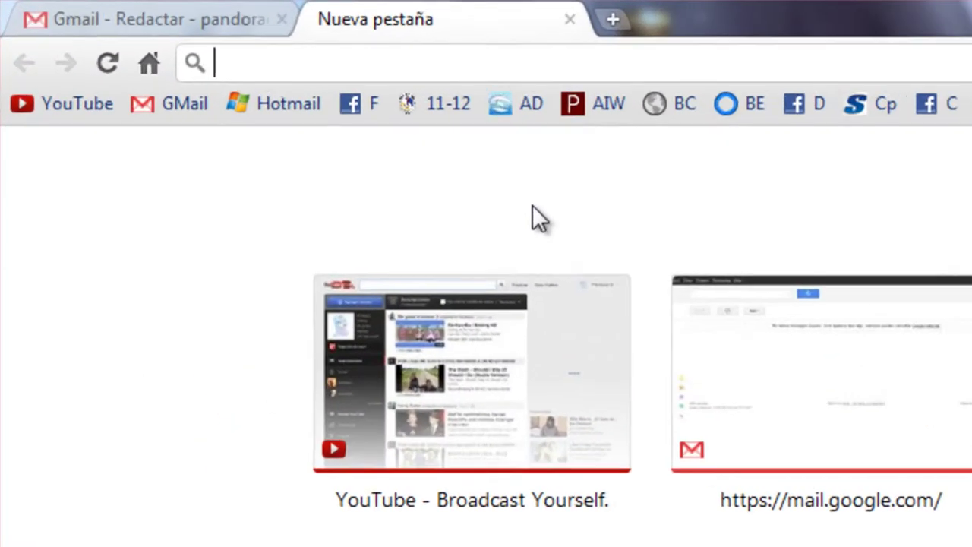
pyautogui.write('mediafire.com')
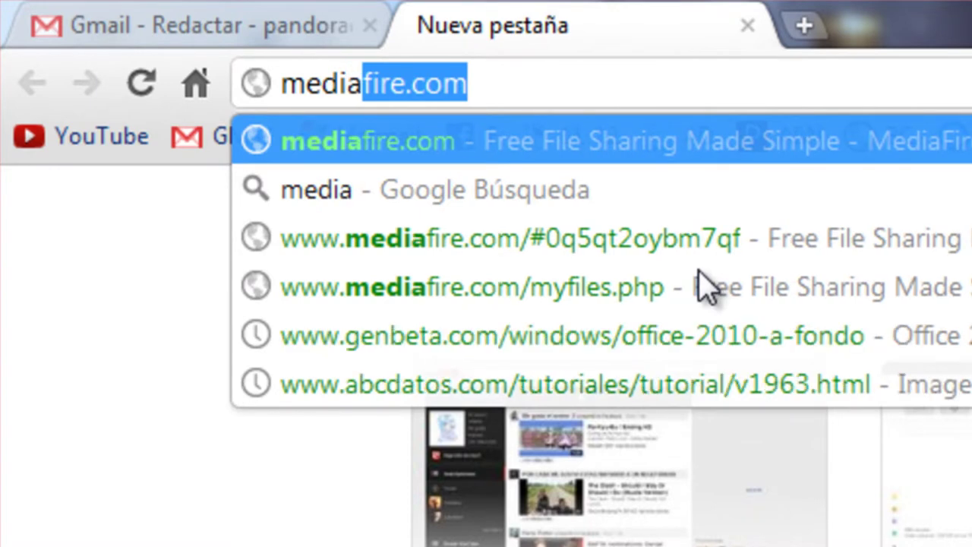
pyautogui.press('Return')
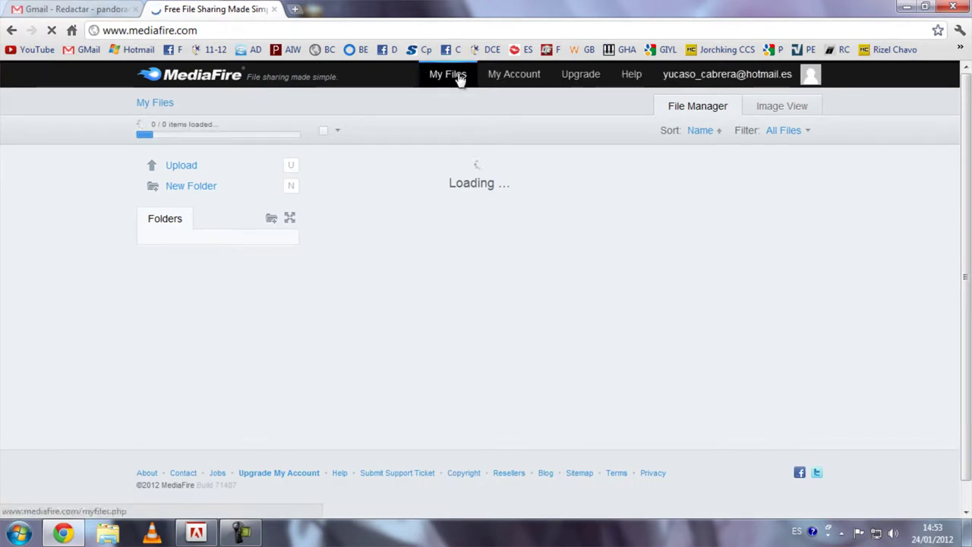
pyautogui.moveTo(787, 80)
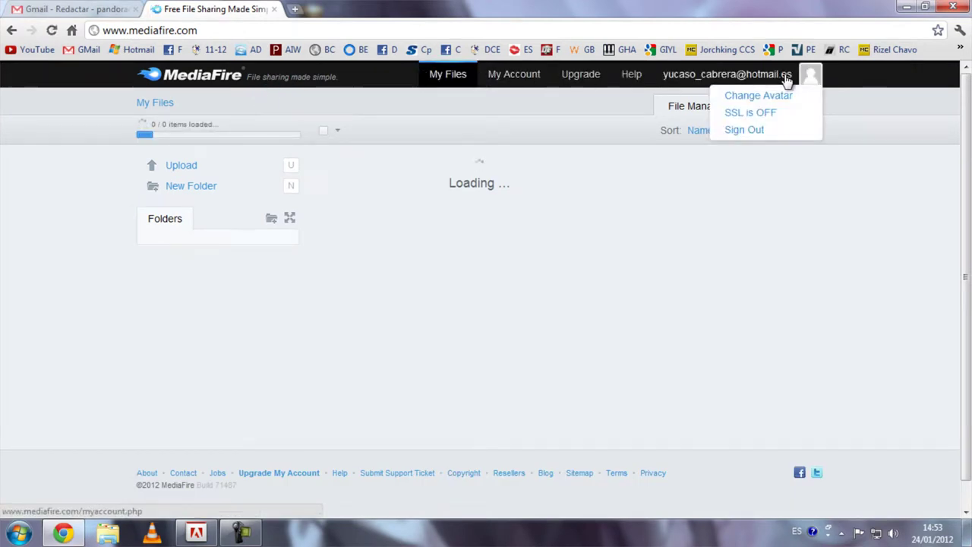
pyautogui.click(772, 131)
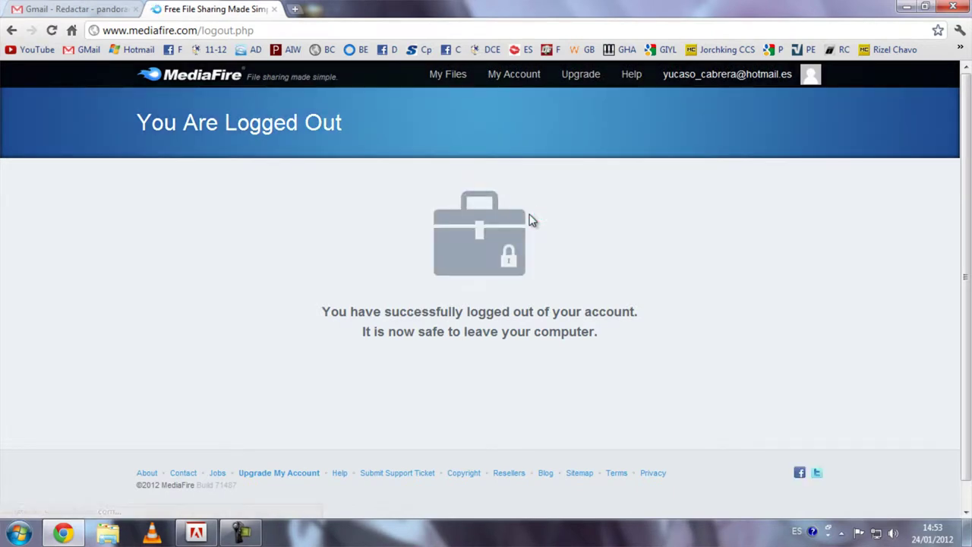
pyautogui.click(289, 32)
pyautogui.click(304, 36)
pyautogui.press('BackSpace')
pyautogui.press('BackSpace')
pyautogui.press('BackSpace')
pyautogui.press('BackSpace')
pyautogui.press('BackSpace')
pyautogui.press('BackSpace')
pyautogui.press('BackSpace')
pyautogui.press('BackSpace')
pyautogui.press('BackSpace')
pyautogui.press('BackSpace')
pyautogui.press('Return')
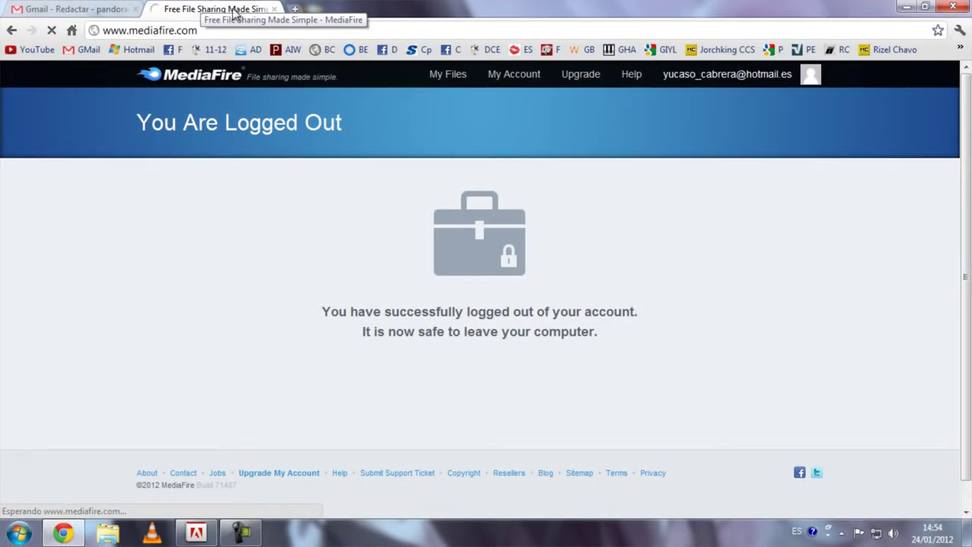
pyautogui.moveTo(805, 73)
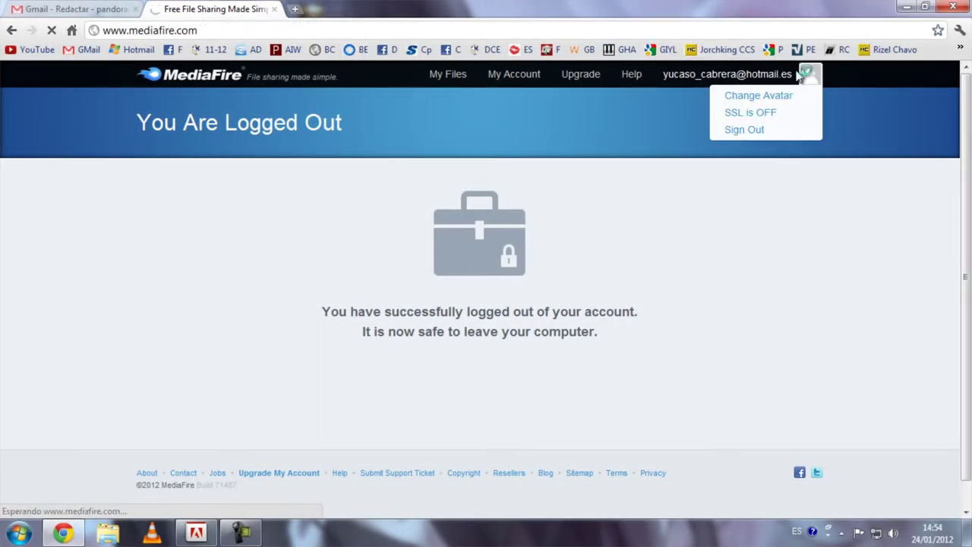
pyautogui.click(750, 131)
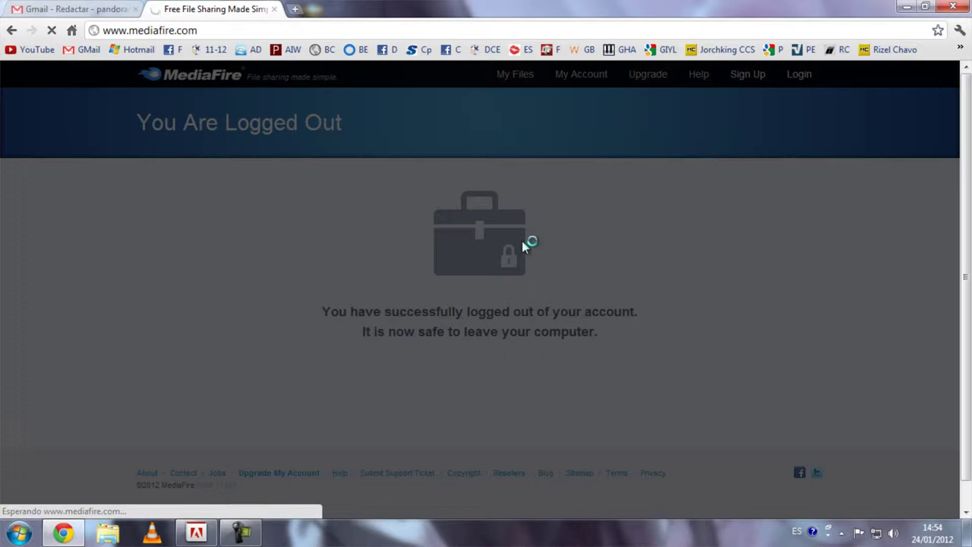
# Load mediafire.com in another new tab and close the tab with the logout page.
pyautogui.click(295, 9)
pyautogui.click(266, 9)
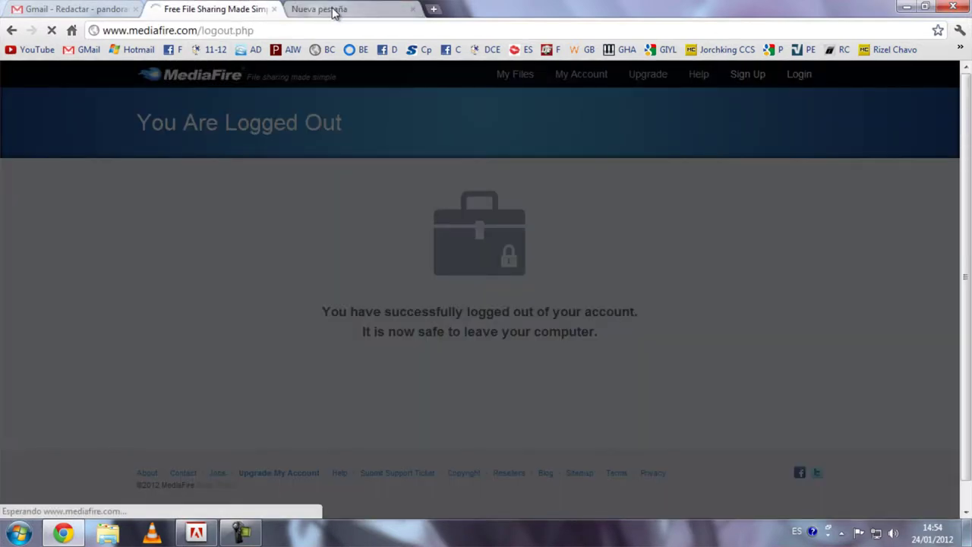
pyautogui.click(332, 12)
pyautogui.write('me')
pyautogui.press('Return')
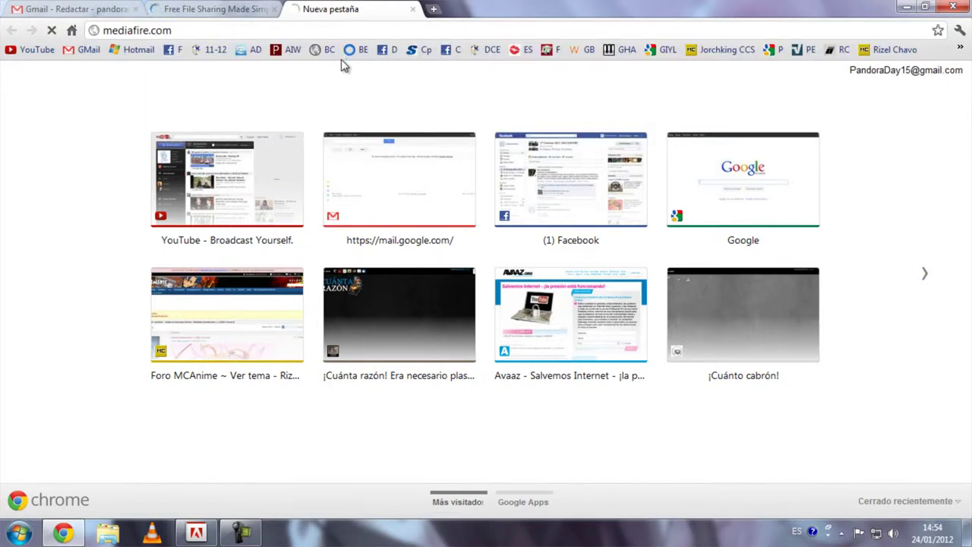
pyautogui.click(237, 9)
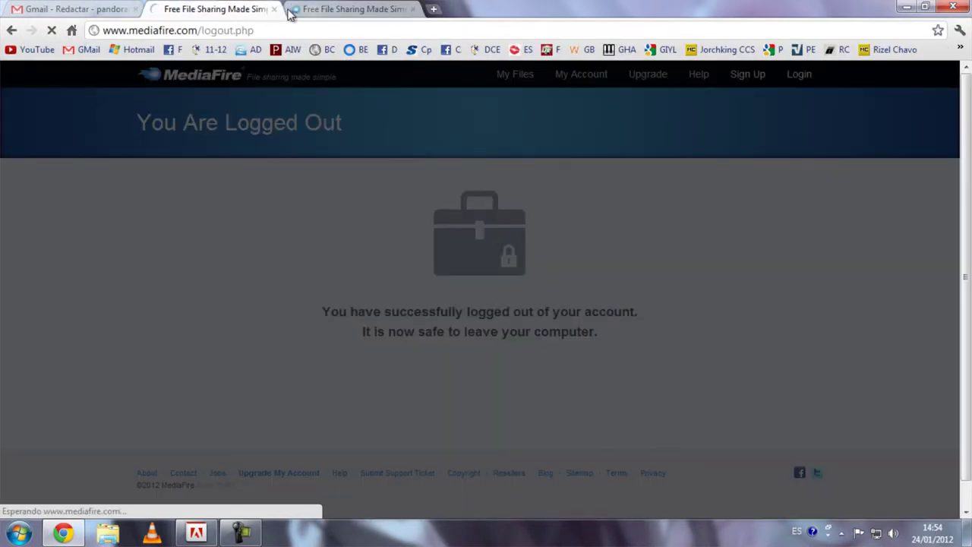
pyautogui.click(273, 9)
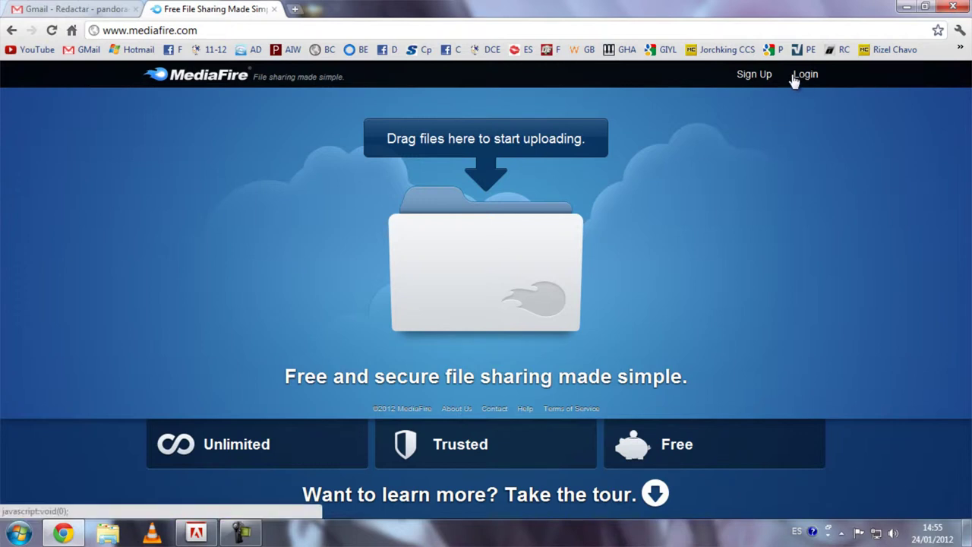
# Open the MediaFire sign-up page and compare the features of the Free, Pro and Business plans.
pyautogui.click(755, 76)
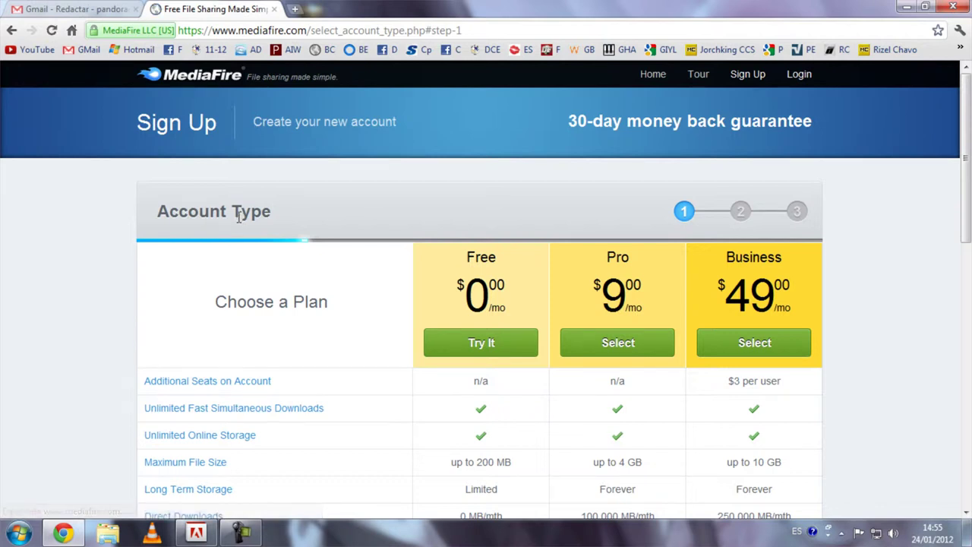
pyautogui.moveTo(239, 216); pyautogui.dragTo(160, 210)
pyautogui.click(169, 216)
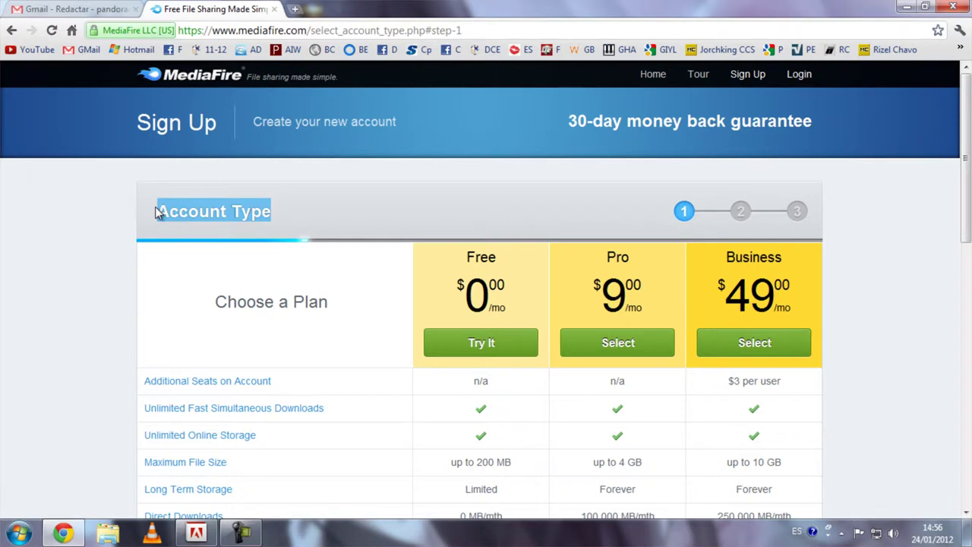
pyautogui.moveTo(156, 212); pyautogui.dragTo(291, 209)
pyautogui.scroll(-2, 317, 215)
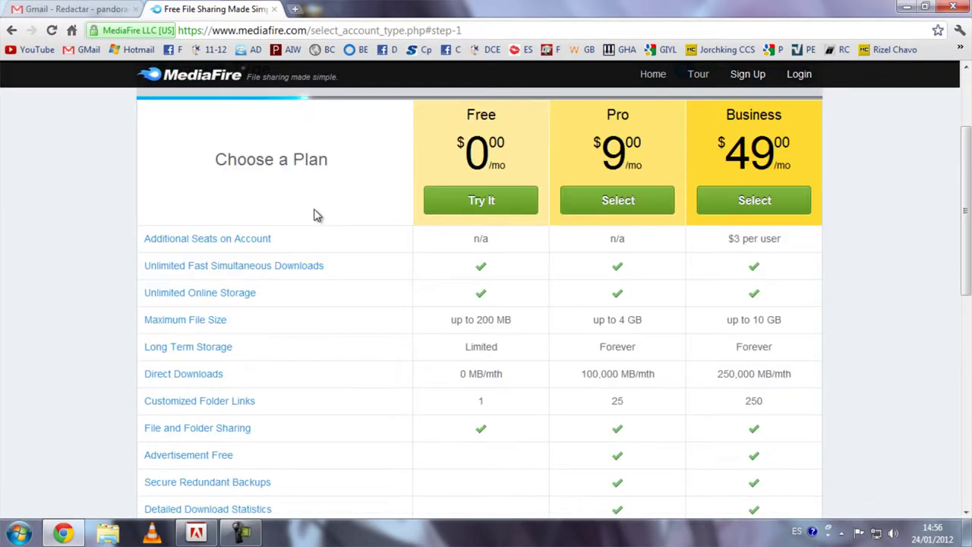
pyautogui.scroll(2, 359, 235)
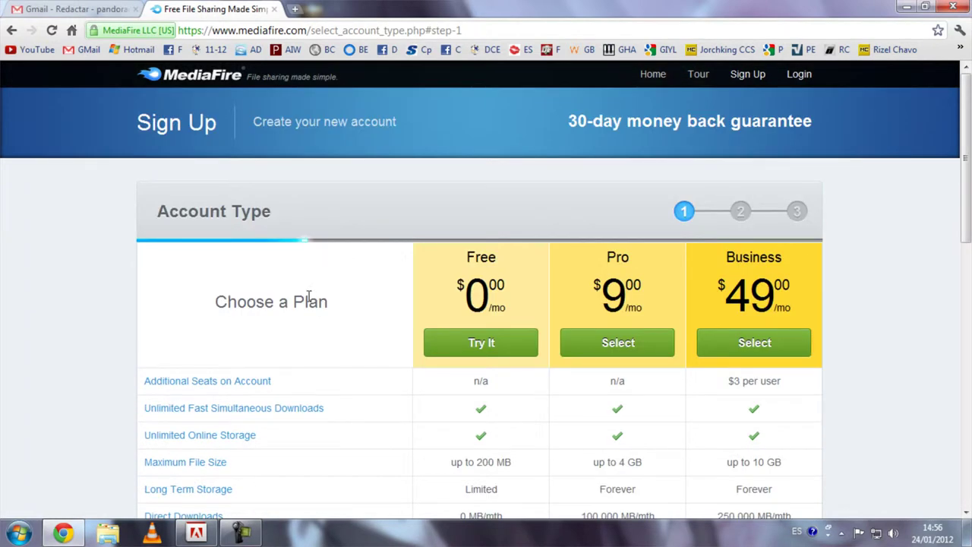
pyautogui.moveTo(307, 302); pyautogui.dragTo(353, 309)
pyautogui.click(353, 309)
pyautogui.scroll(-1, 790, 287)
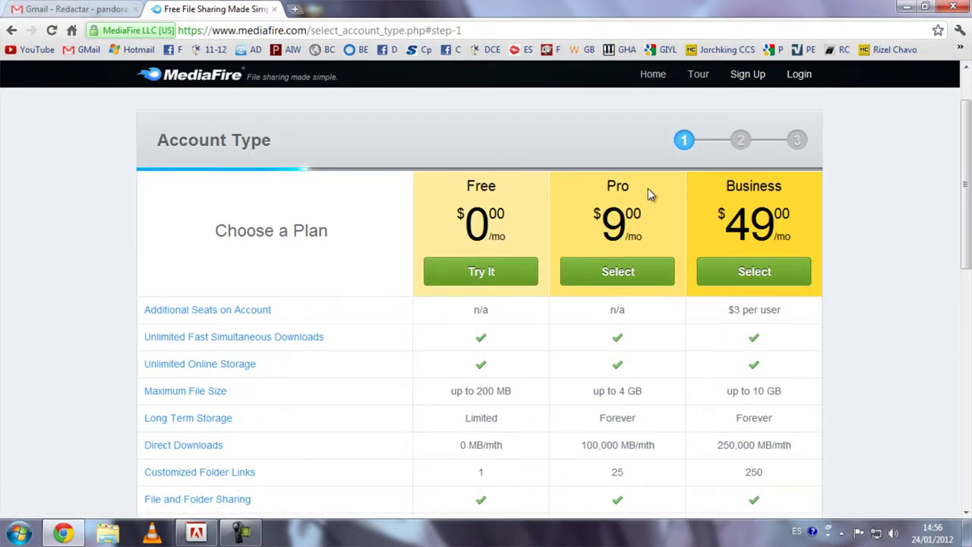
pyautogui.scroll(-8, 645, 325)
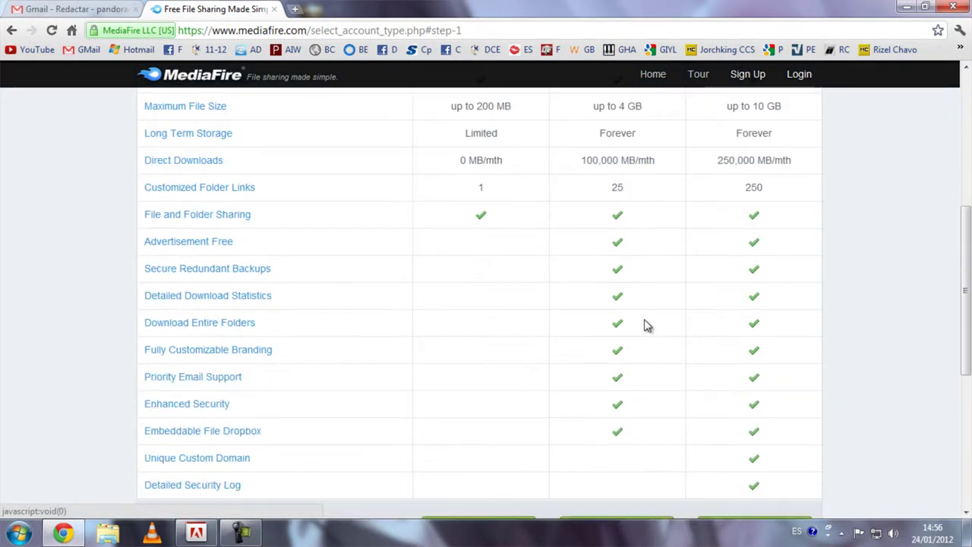
# Choose the Free plan and bring up the account creation form.
pyautogui.scroll(9, 640, 321)
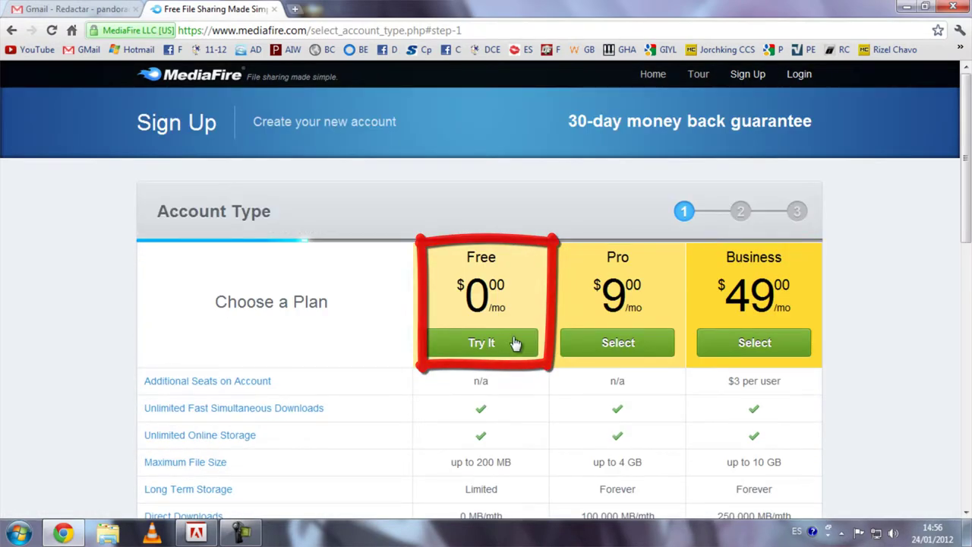
pyautogui.click(492, 345)
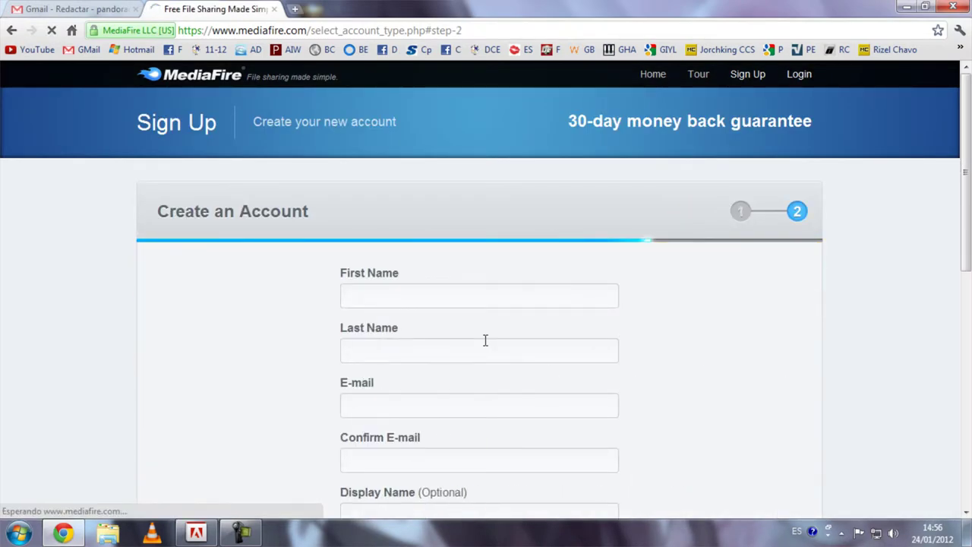
pyautogui.scroll(-1, 501, 342)
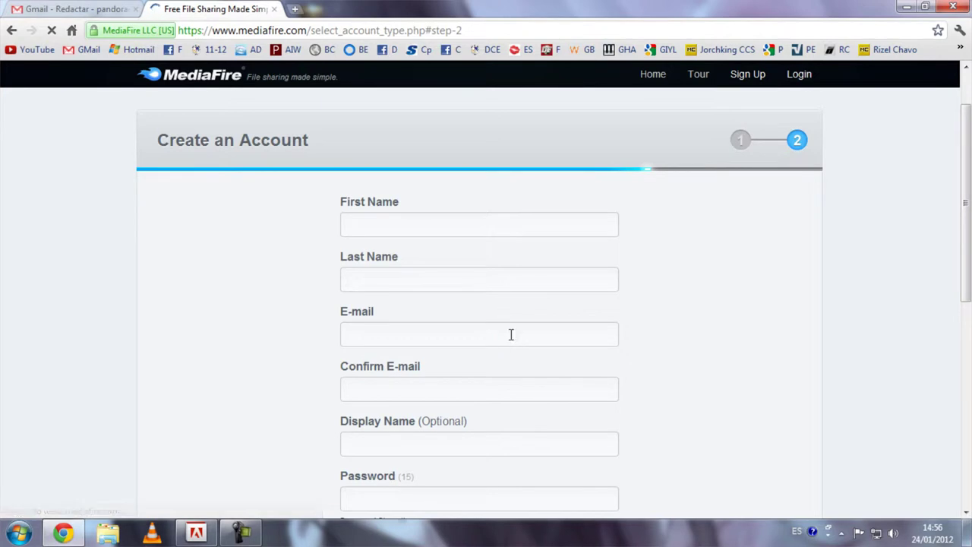
# Check the Gmail tab briefly, return to the MediaFire account form and go through its First Name, Last Name and E-mail fields.
pyautogui.click(29, 8)
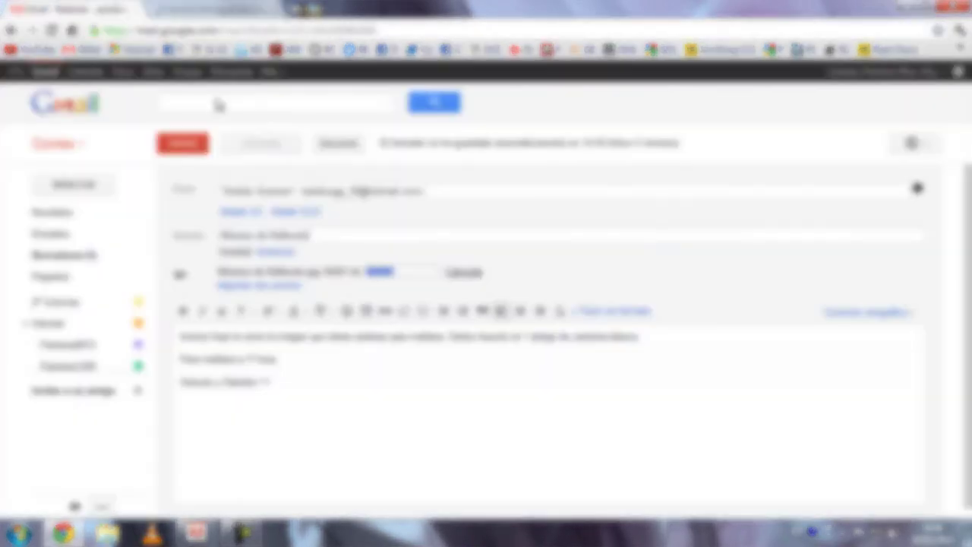
pyautogui.click(227, 9)
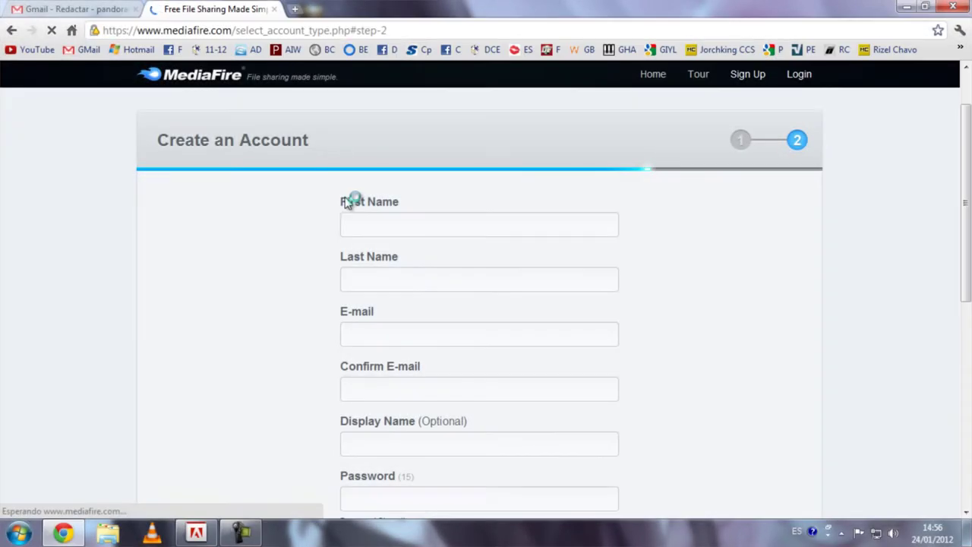
pyautogui.click(357, 225)
pyautogui.scroll(-2, 386, 243)
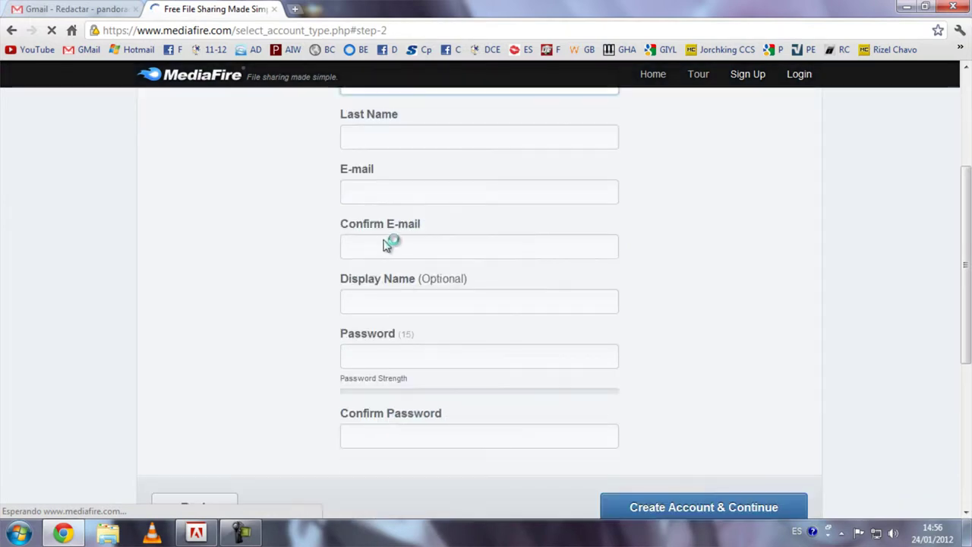
pyautogui.click(371, 135)
pyautogui.scroll(1, 391, 186)
pyautogui.click(390, 159)
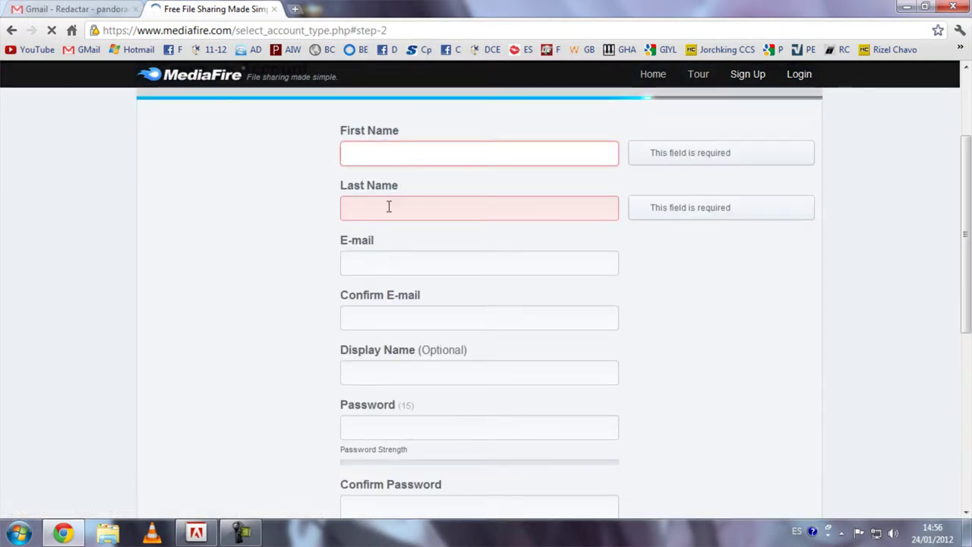
pyautogui.click(391, 206)
pyautogui.click(387, 263)
pyautogui.scroll(-1, 387, 267)
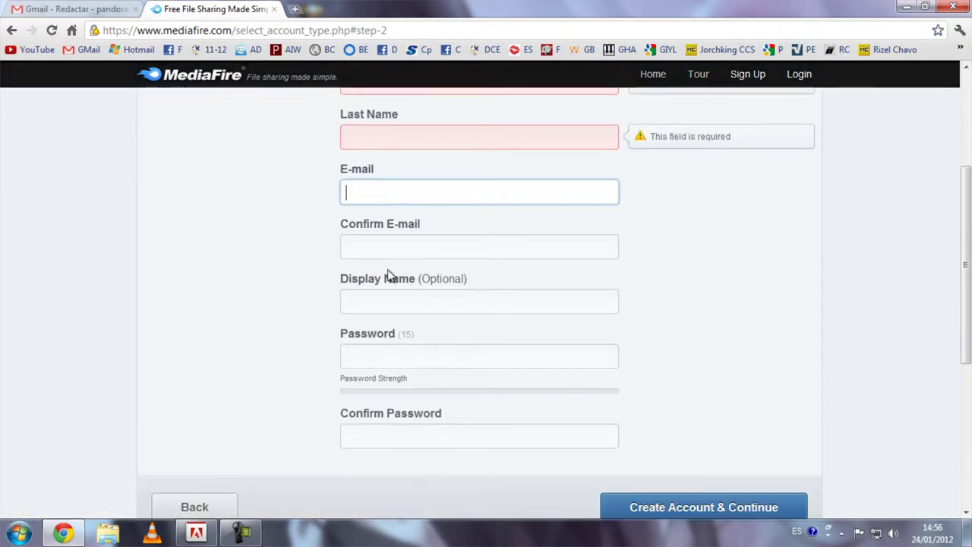
# Go through the Confirm E-mail, Display Name and password confirmation fields and review the rest of the sign-up page.
pyautogui.click(392, 253)
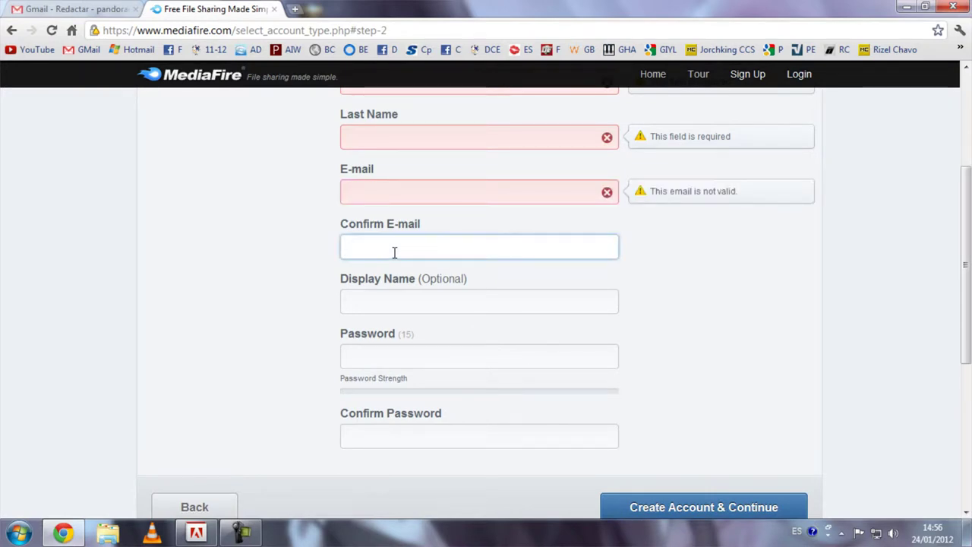
pyautogui.click(397, 298)
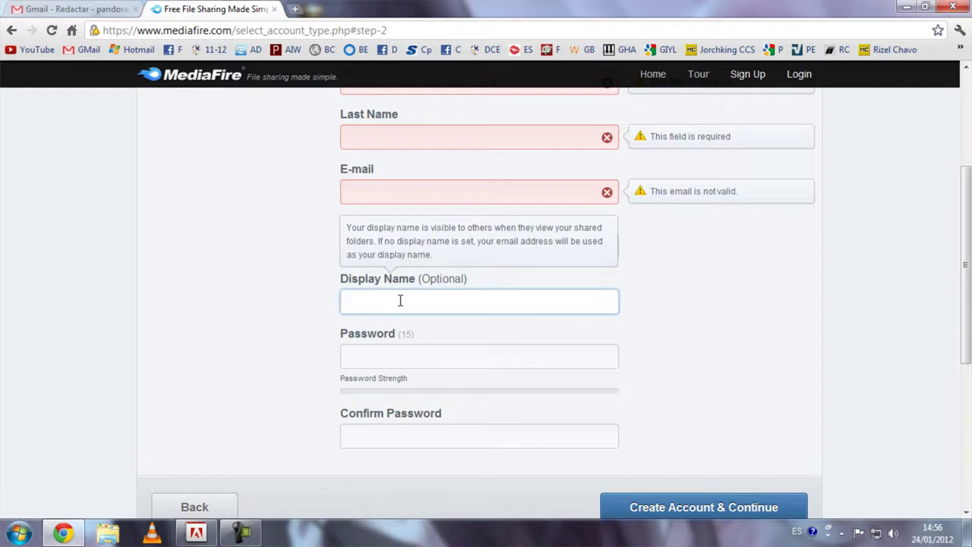
pyautogui.click(399, 431)
pyautogui.scroll(-2, 405, 439)
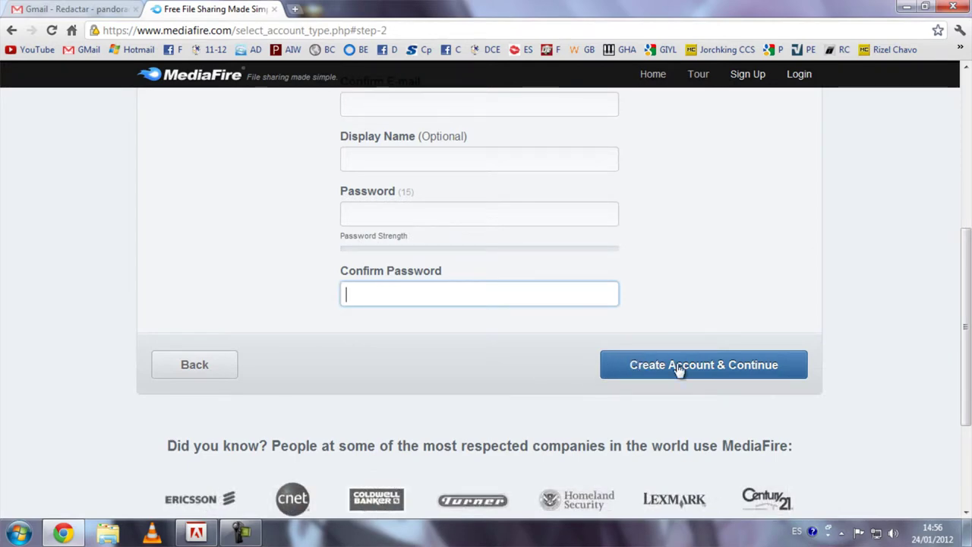
pyautogui.scroll(-2, 705, 371)
pyautogui.scroll(-1, 627, 340)
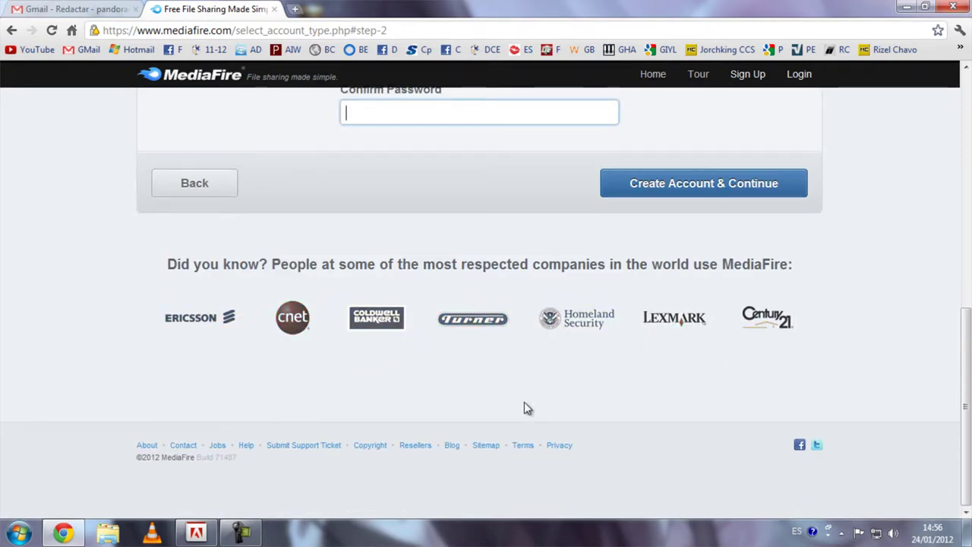
pyautogui.scroll(7, 523, 402)
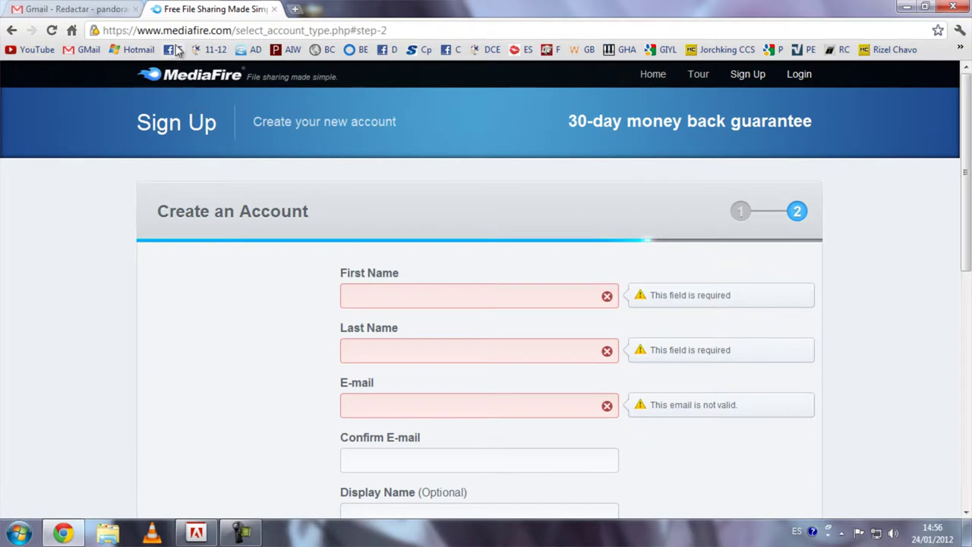
# Return to the MediaFire home page and view the introductory tour through to its sign-up slide.
pyautogui.click(211, 85)
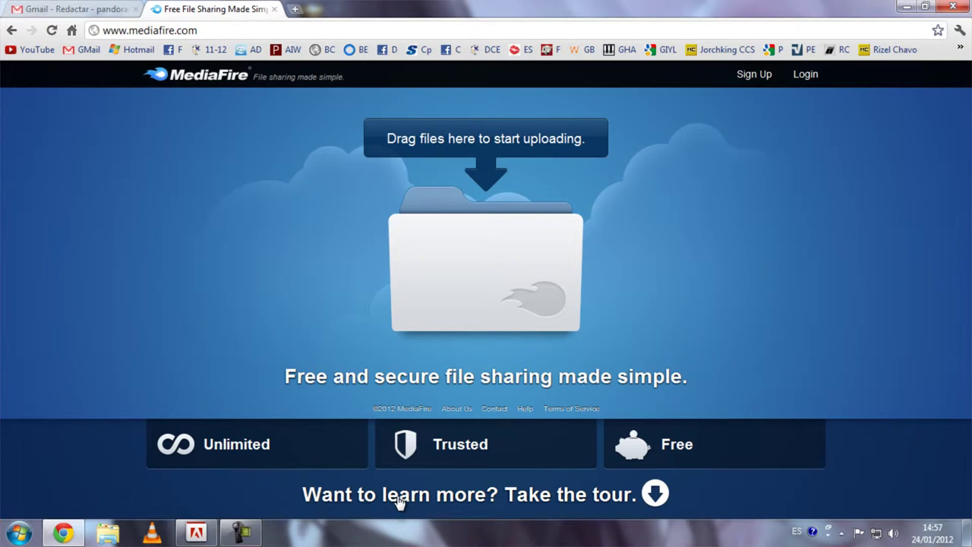
pyautogui.click(398, 501)
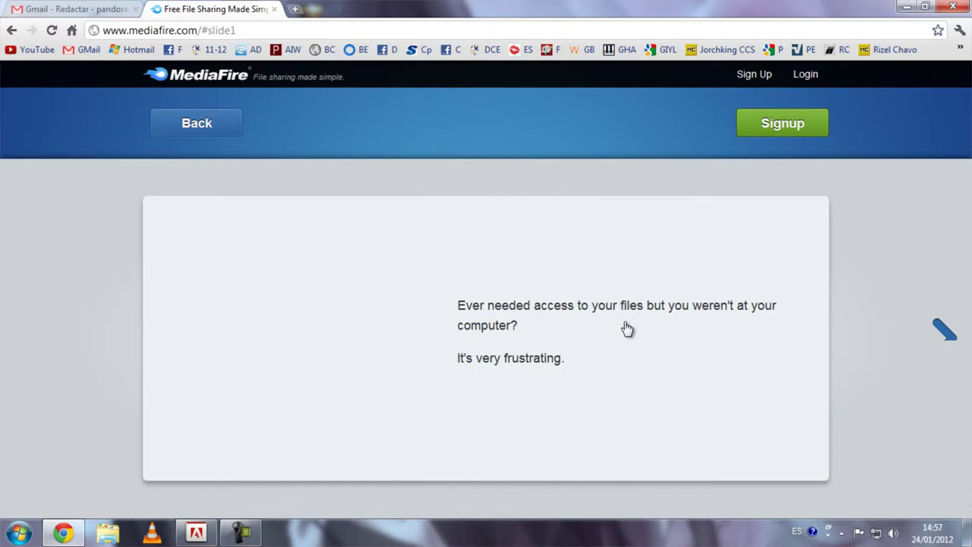
pyautogui.click(478, 305)
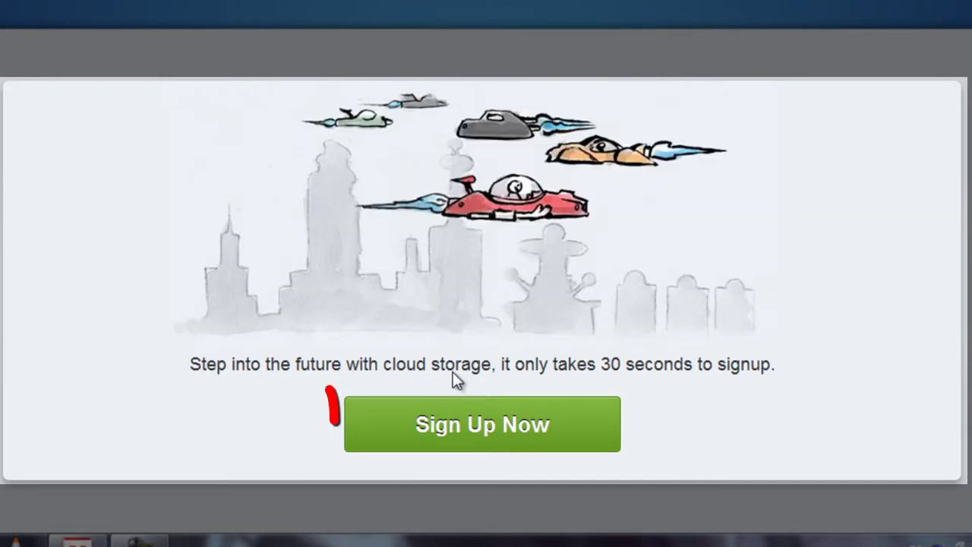
pyautogui.click(536, 427)
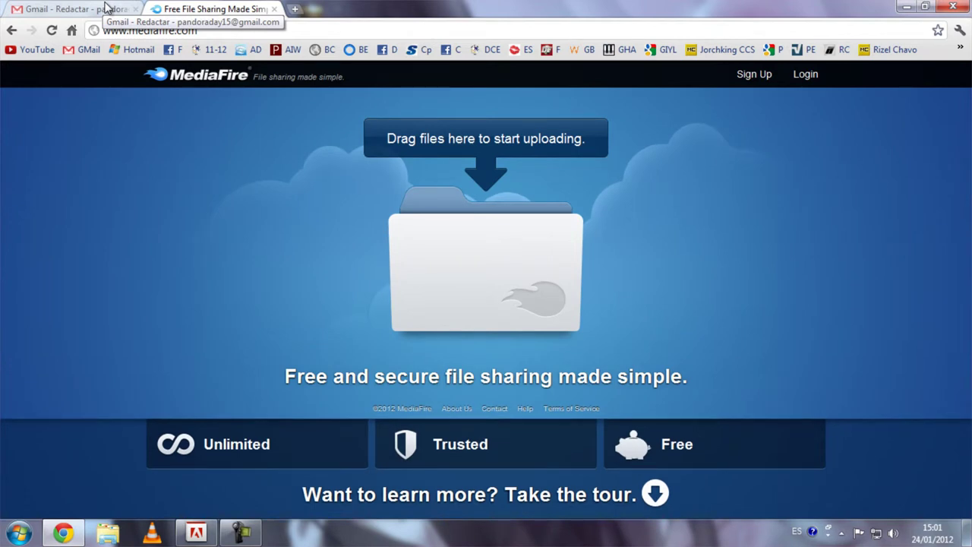
# Browse the Desktop files that can be uploaded without signing in, including the fotos archive, and cancel the upload window.
pyautogui.click(450, 259)
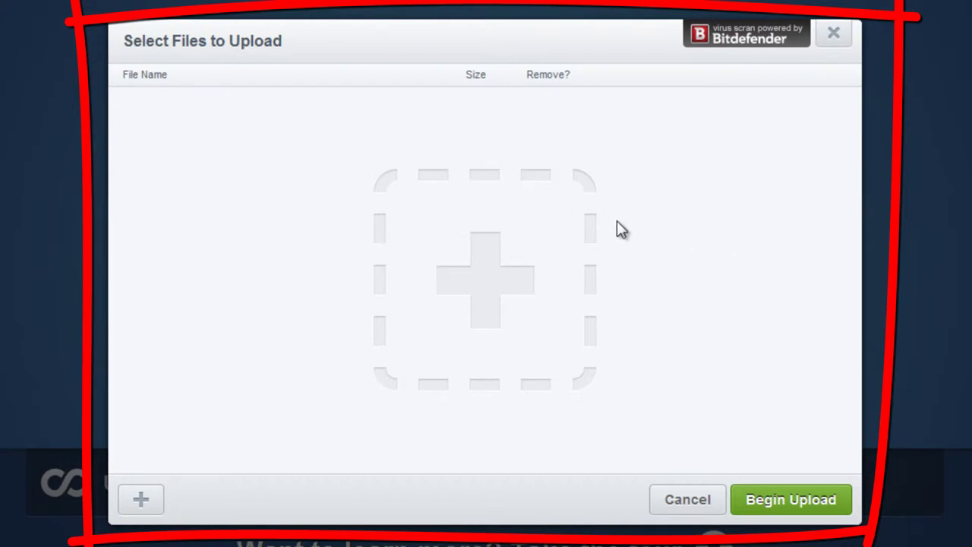
pyautogui.click(486, 281)
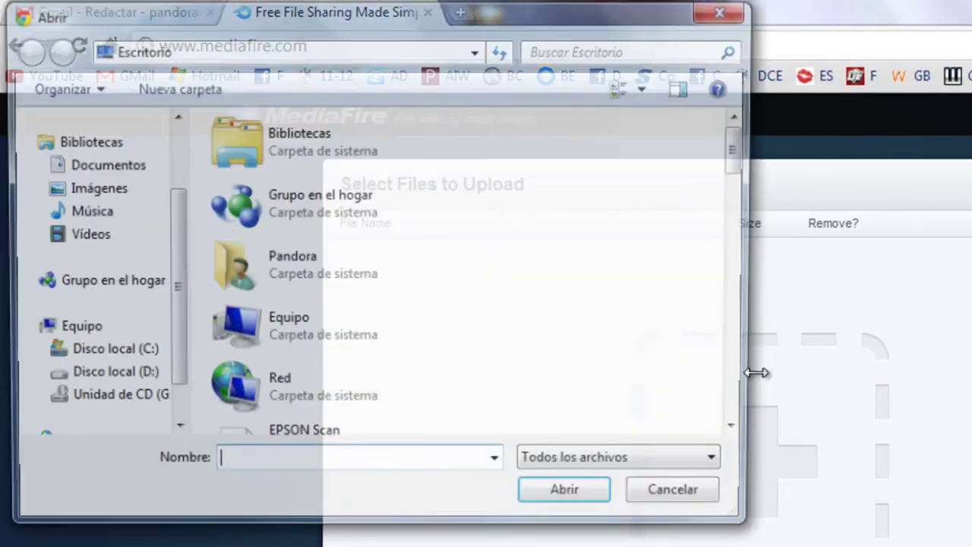
pyautogui.click(688, 501)
pyautogui.click(785, 444)
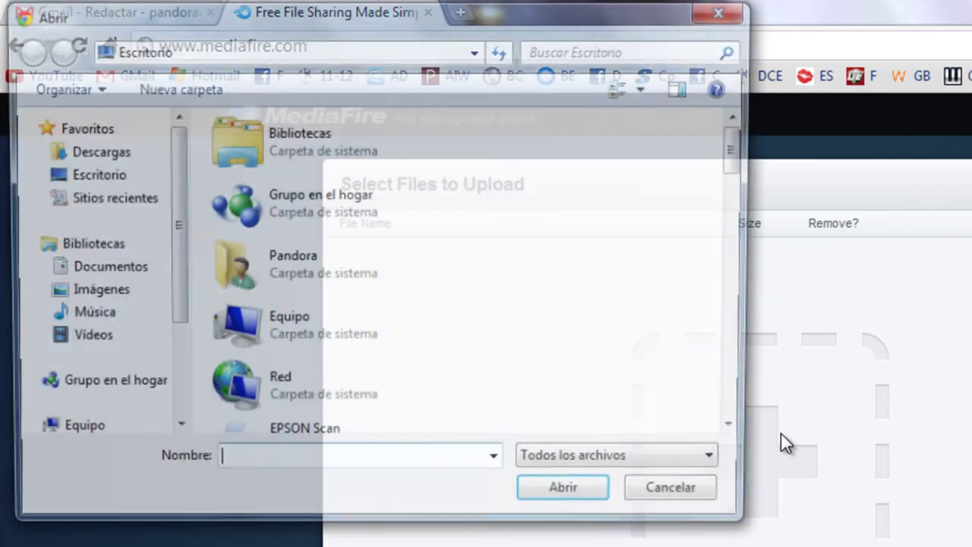
pyautogui.scroll(-6, 406, 231)
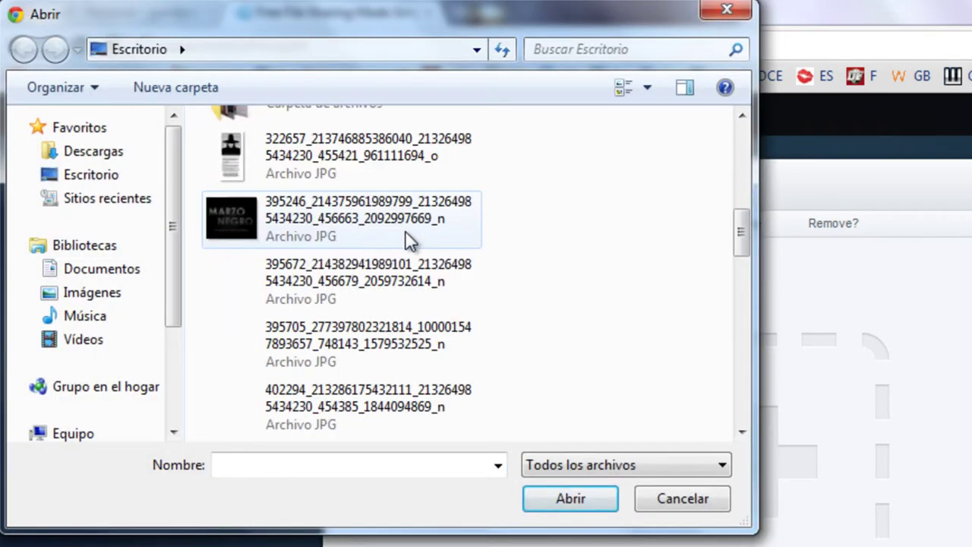
pyautogui.scroll(-6, 408, 239)
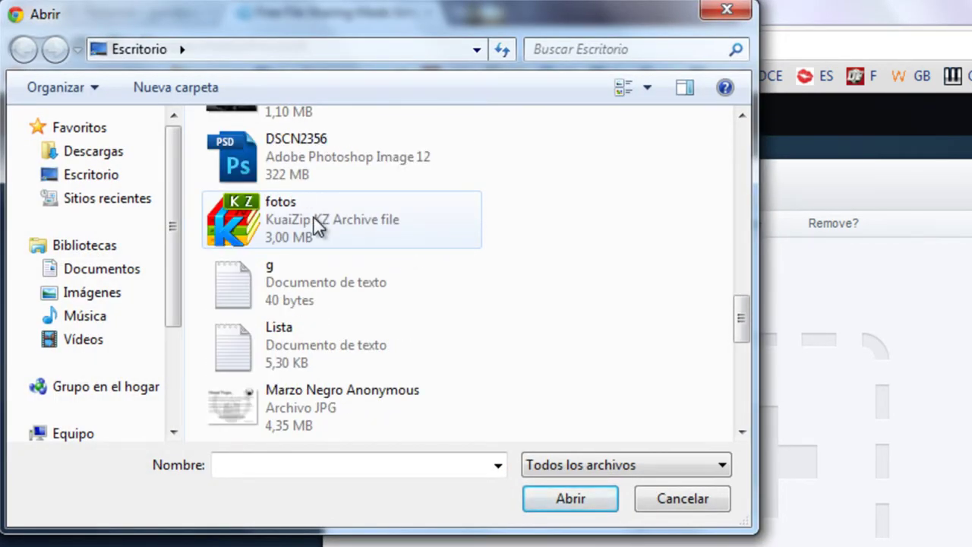
pyautogui.click(313, 216)
pyautogui.scroll(-6, 311, 228)
pyautogui.click(303, 334)
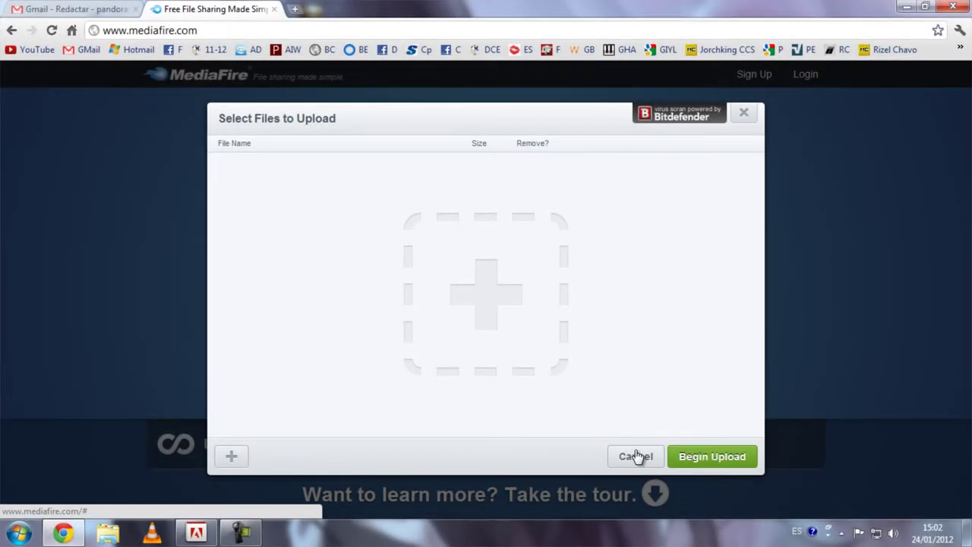
pyautogui.click(637, 455)
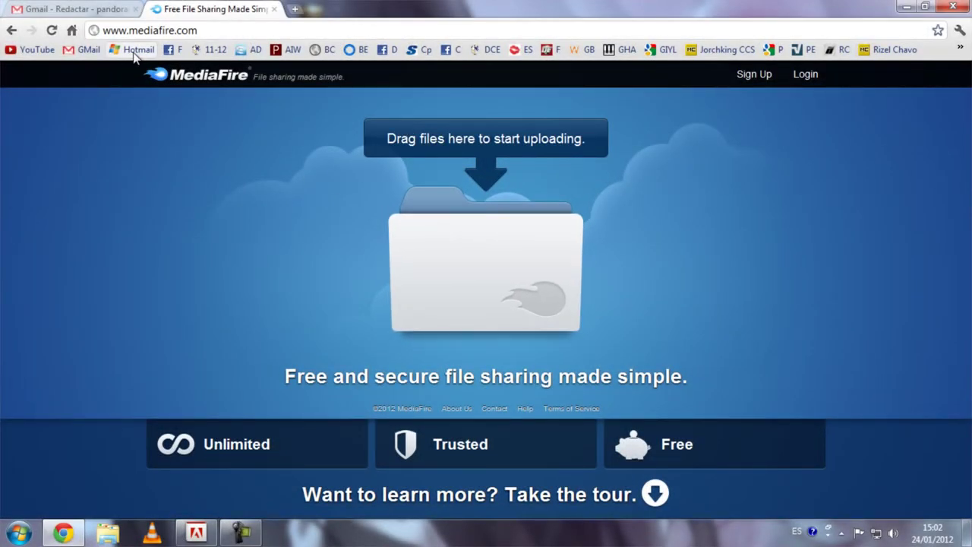
# Log in to MediaFire with the account's e-mail address and password, keeping Remember me on this computer enabled.
pyautogui.click(807, 76)
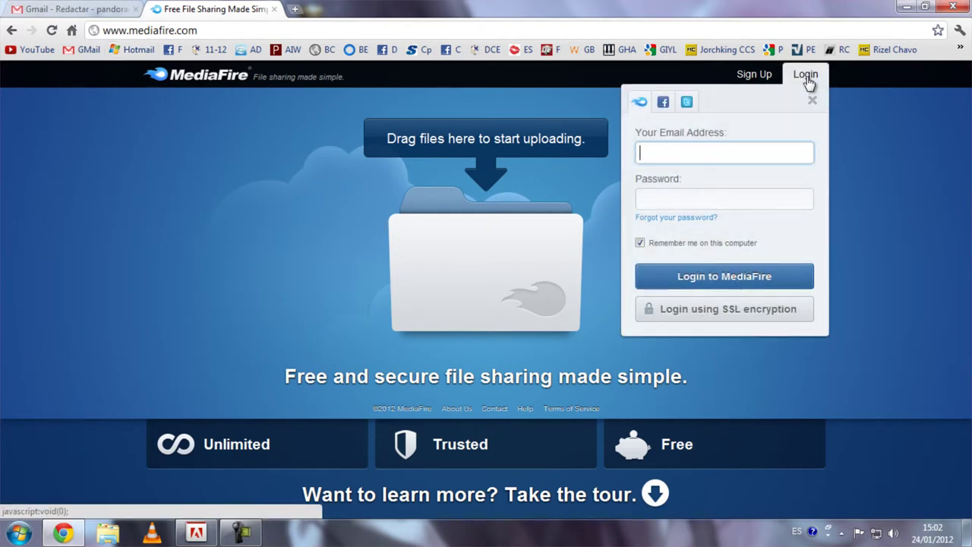
pyautogui.click(784, 155)
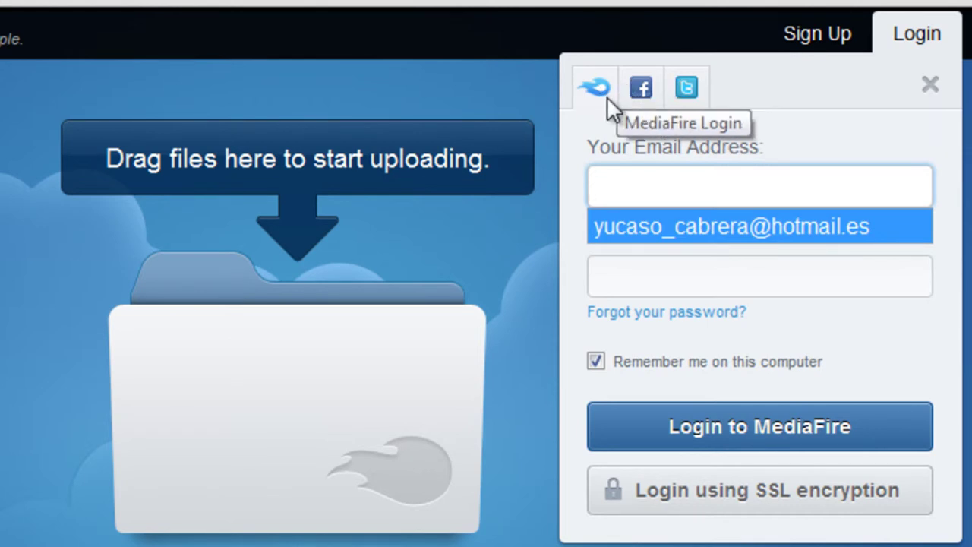
pyautogui.click(706, 219)
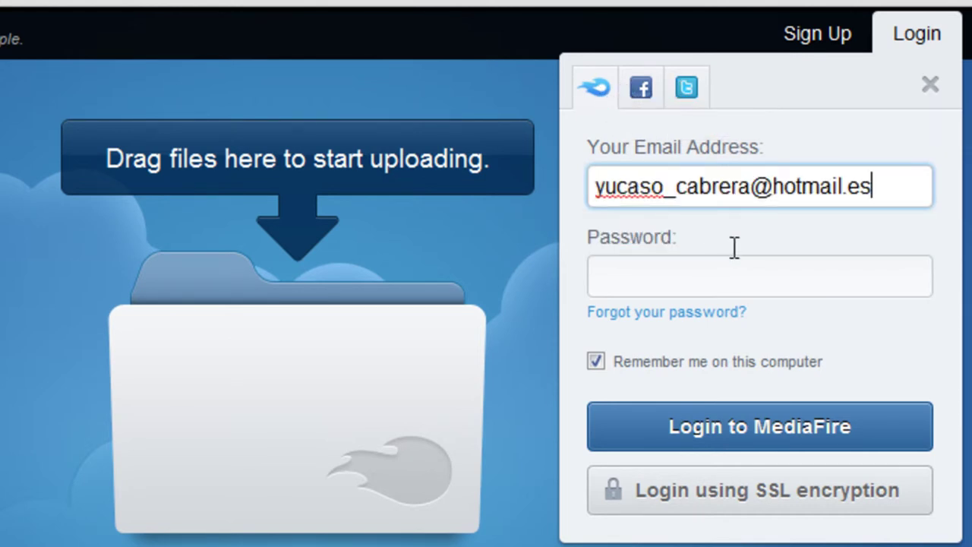
pyautogui.click(737, 273)
pyautogui.write('•••')
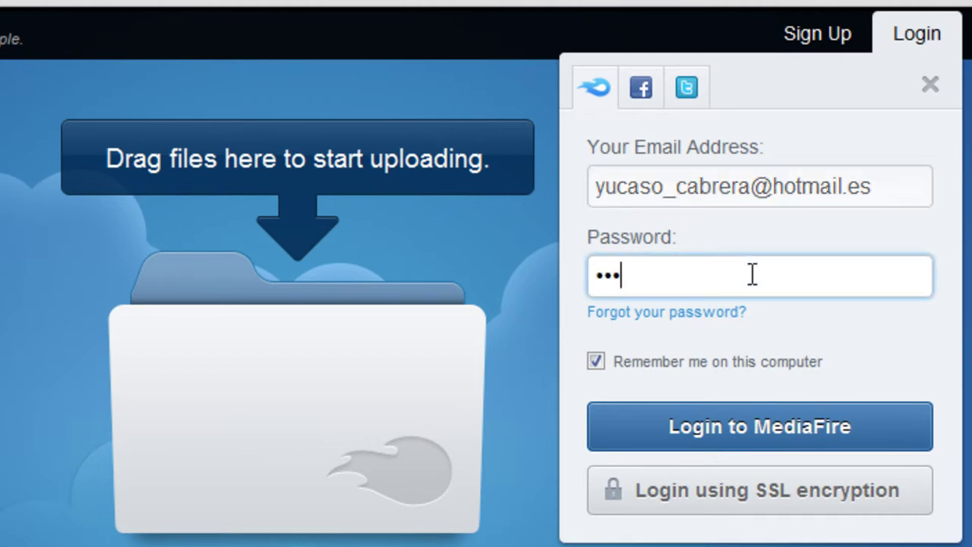
pyautogui.write('••••••')
pyautogui.click(593, 350)
pyautogui.click(597, 360)
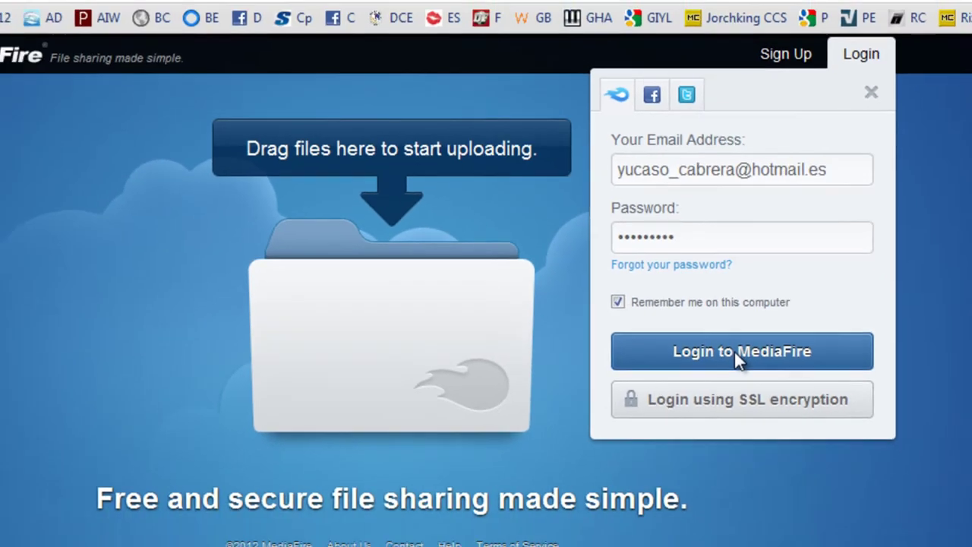
pyautogui.click(750, 426)
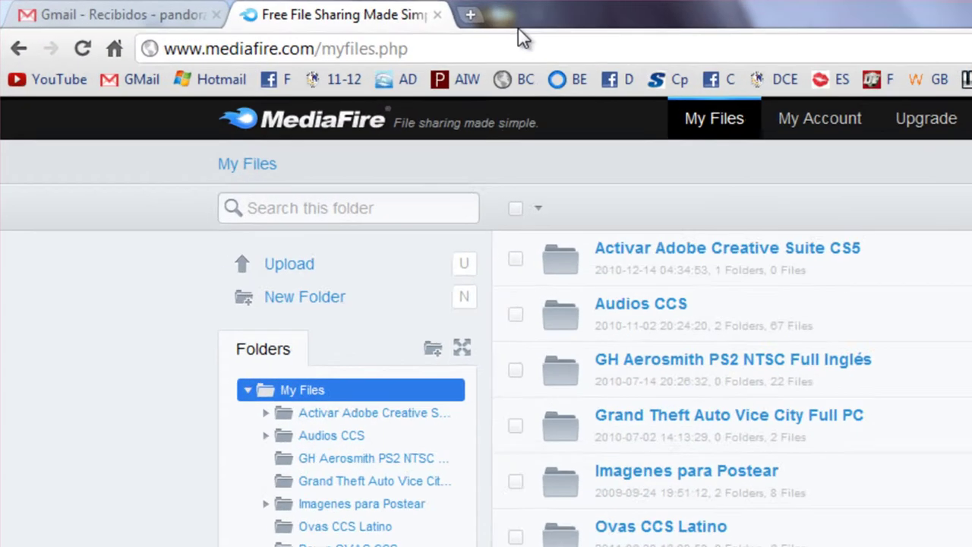
pyautogui.click(334, 30)
pyautogui.press('End')
pyautogui.press('BackSpace')
pyautogui.press('BackSpace')
pyautogui.press('BackSpace')
pyautogui.press('BackSpace')
pyautogui.press('BackSpace')
pyautogui.press('BackSpace')
pyautogui.press('BackSpace')
pyautogui.press('BackSpace')
pyautogui.press('BackSpace')
pyautogui.press('BackSpace')
pyautogui.press('BackSpace')
pyautogui.press('BackSpace')
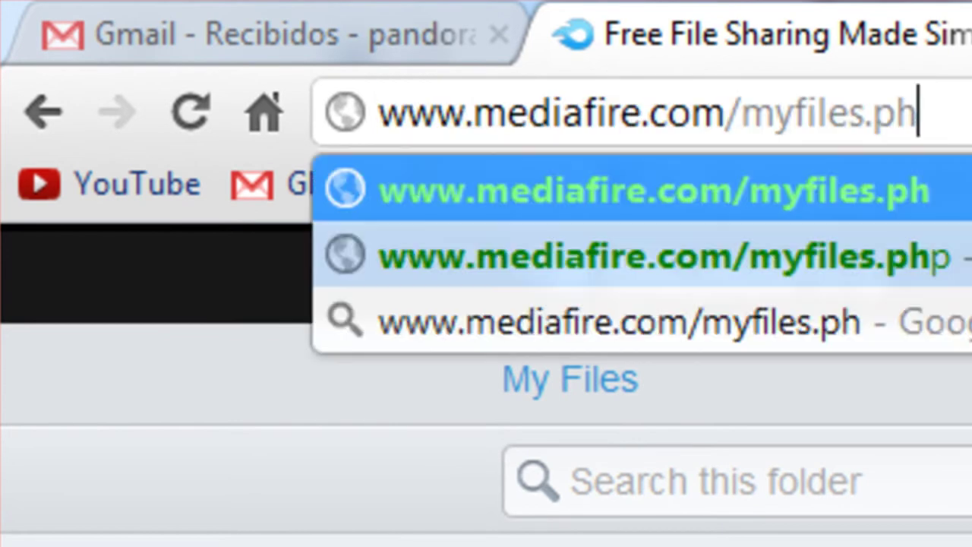
pyautogui.press('Return')
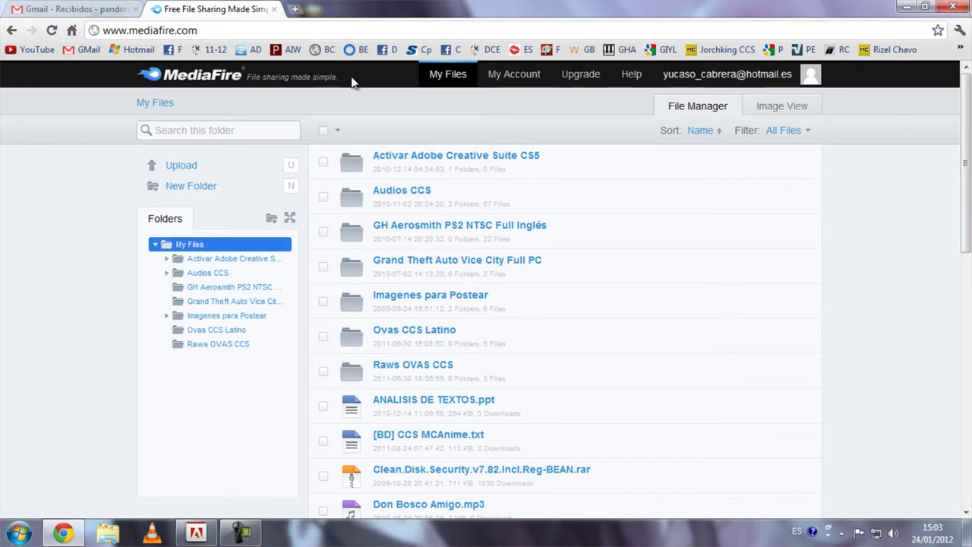
# Look through the folders and files stored in My Files and the account's File Manager and Image View options.
pyautogui.scroll(-6, 190, 276)
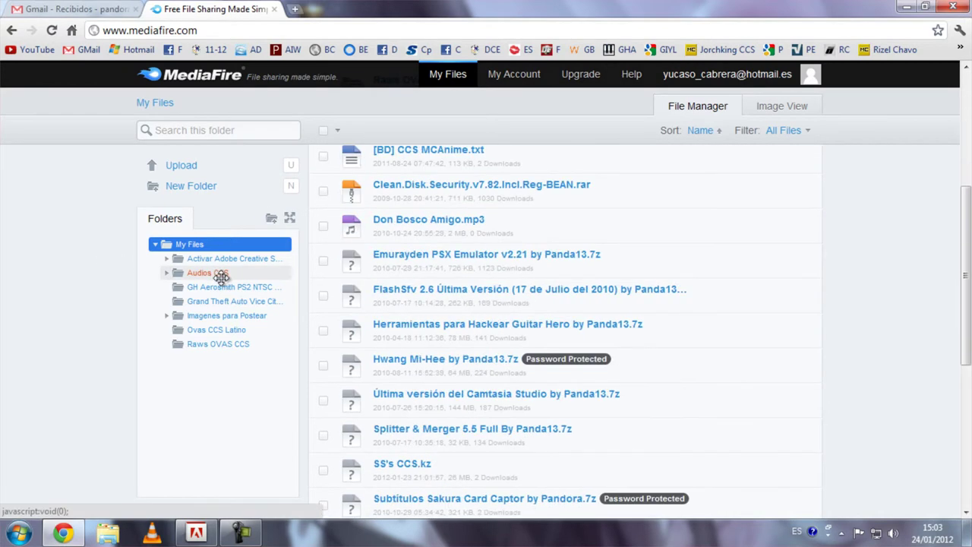
pyautogui.scroll(6, 233, 286)
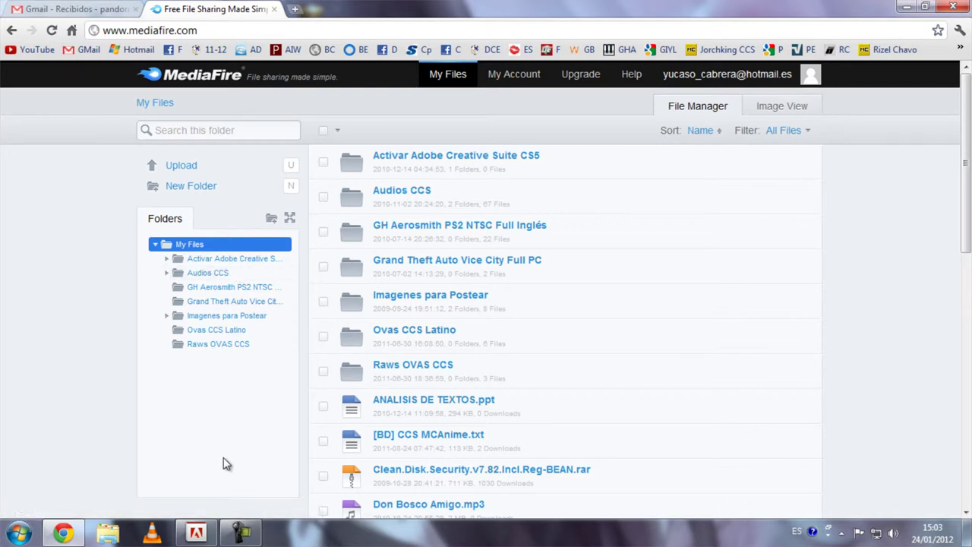
pyautogui.click(810, 73)
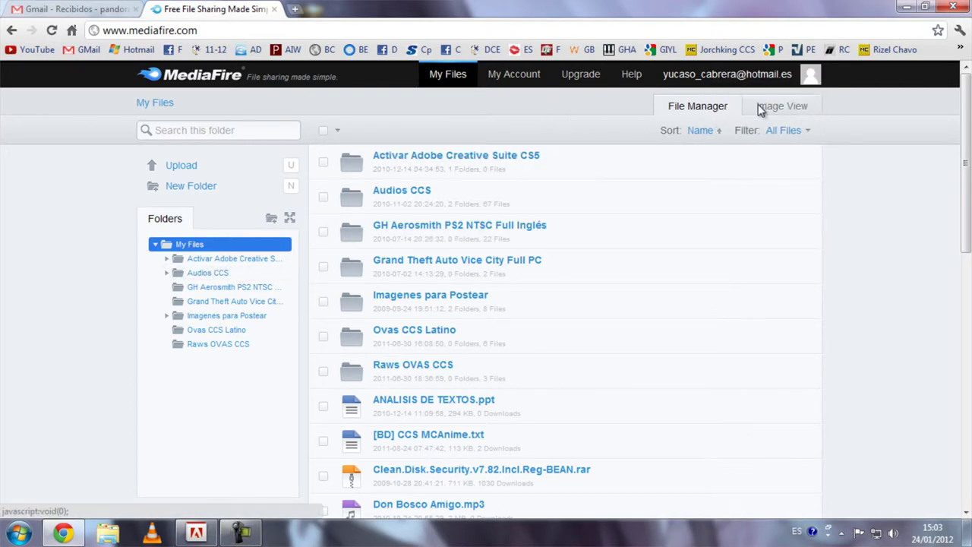
pyautogui.click(761, 106)
pyautogui.click(705, 106)
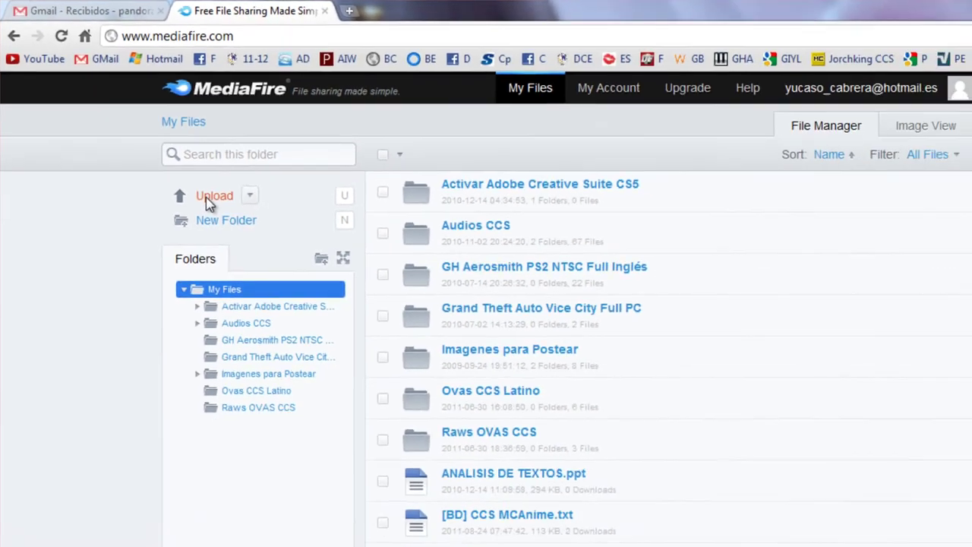
# Start a new upload in My Files and add the SS's CCS archive from the Desktop.
pyautogui.click(410, 380)
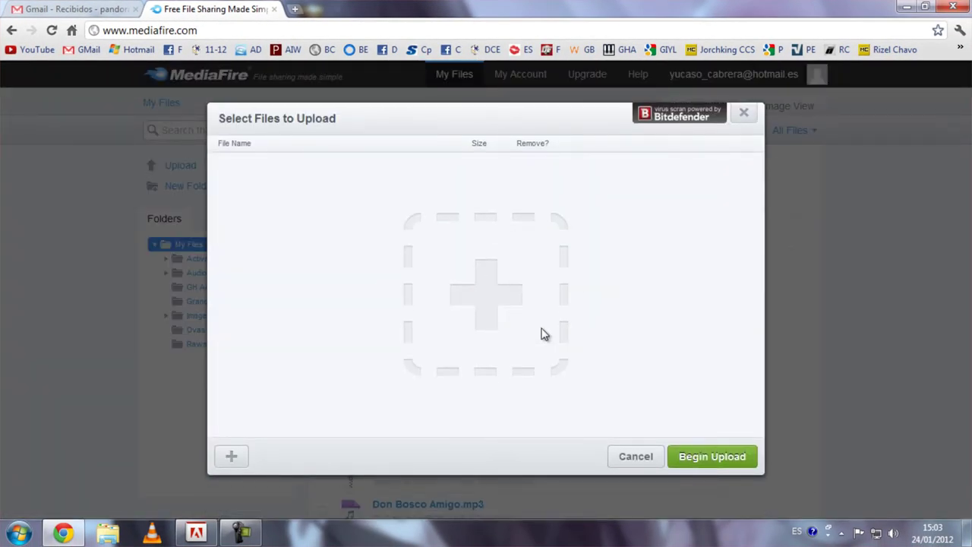
pyautogui.click(486, 295)
pyautogui.scroll(-10, 251, 204)
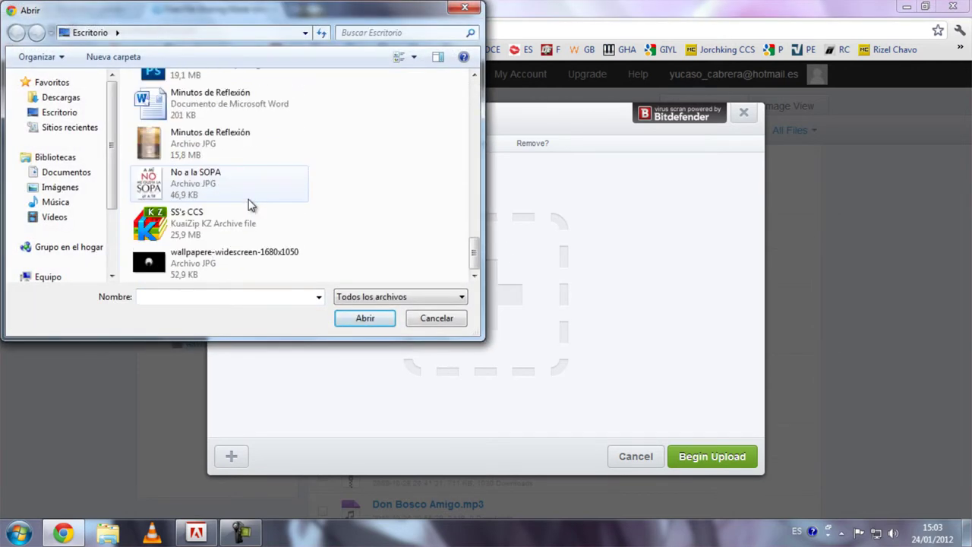
pyautogui.click(233, 224)
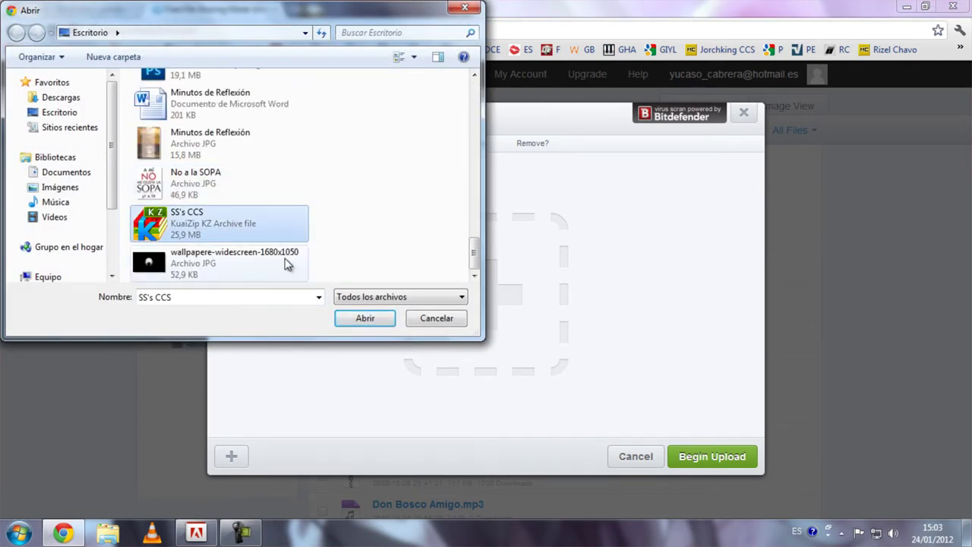
pyautogui.click(365, 318)
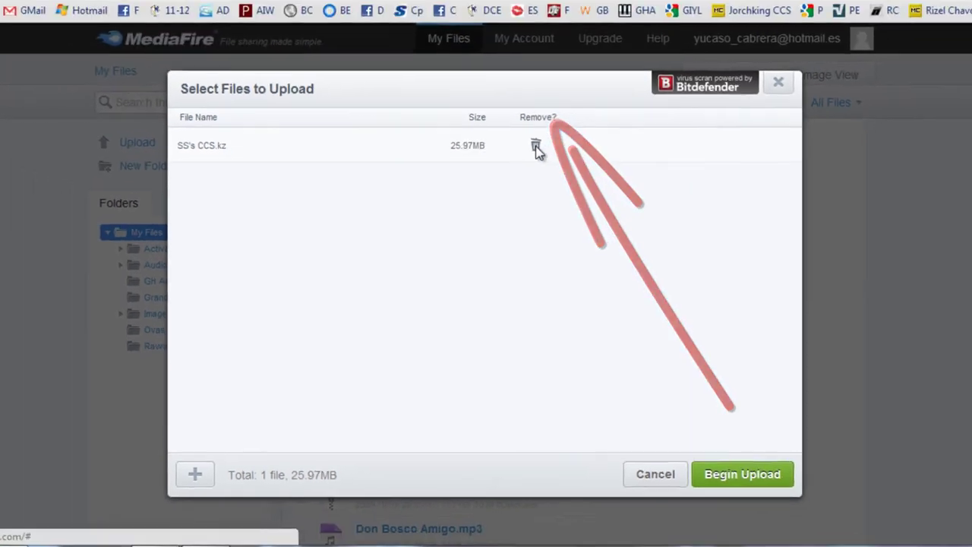
# Remove SS's CCS.kz from the upload list and add the archive again from the Desktop.
pyautogui.click(544, 108)
pyautogui.click(486, 296)
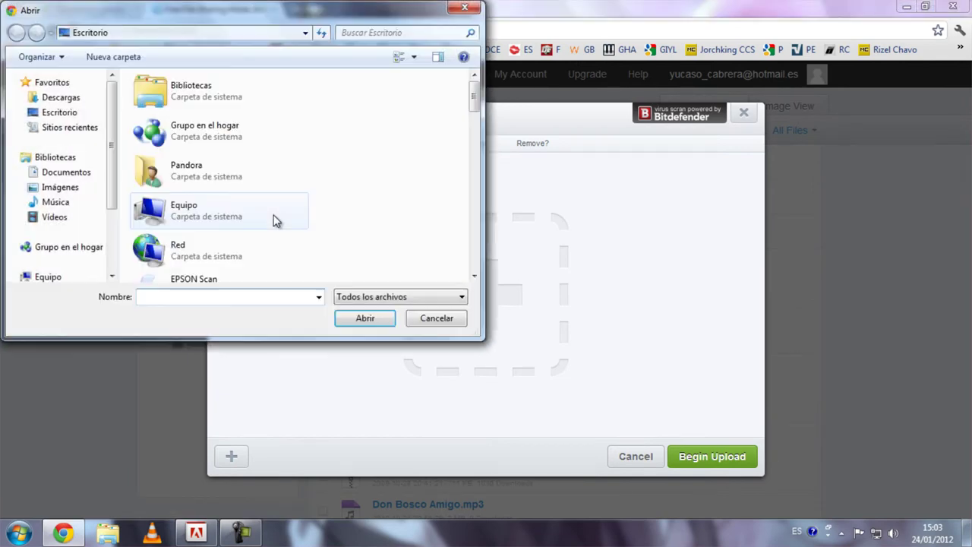
pyautogui.scroll(-10, 269, 224)
pyautogui.scroll(-1, 268, 231)
pyautogui.click(269, 227)
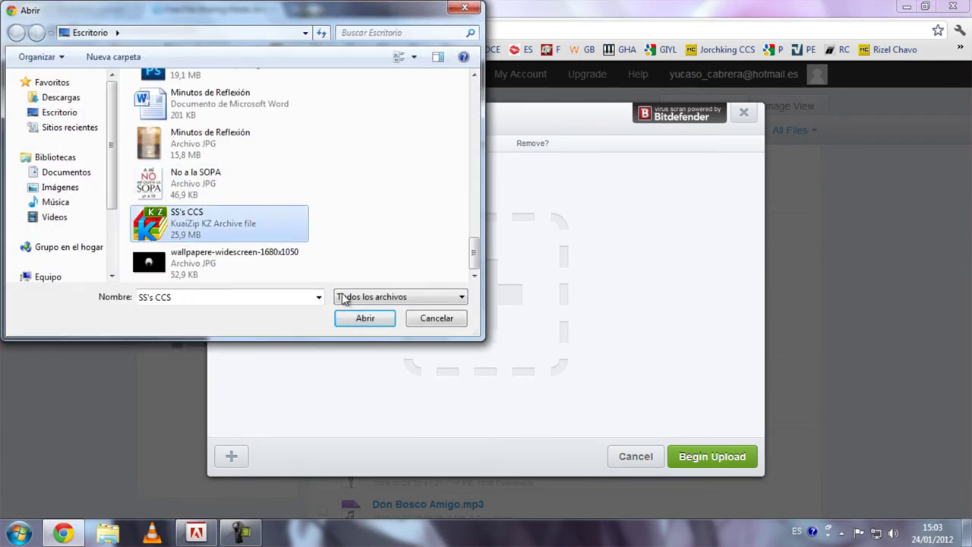
pyautogui.click(362, 318)
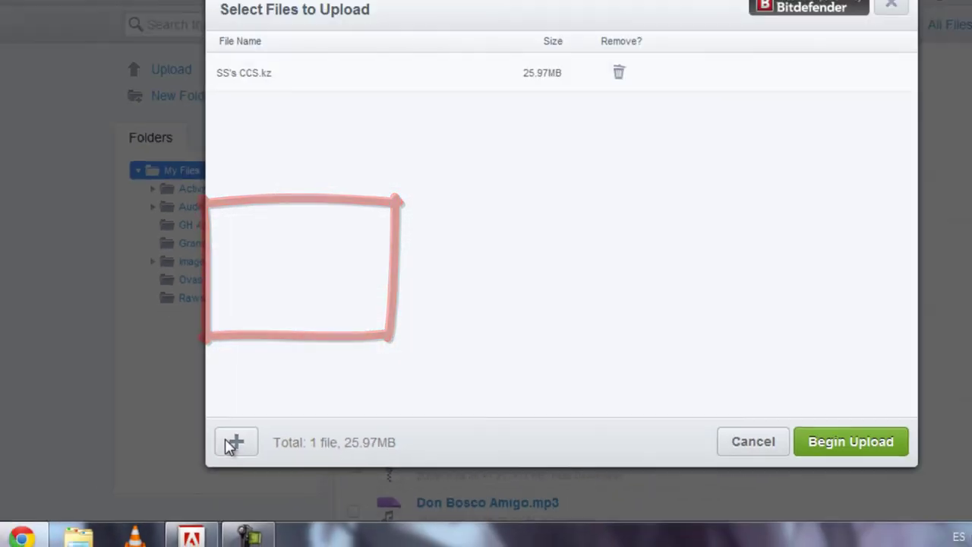
pyautogui.click(262, 307)
pyautogui.scroll(-10, 341, 206)
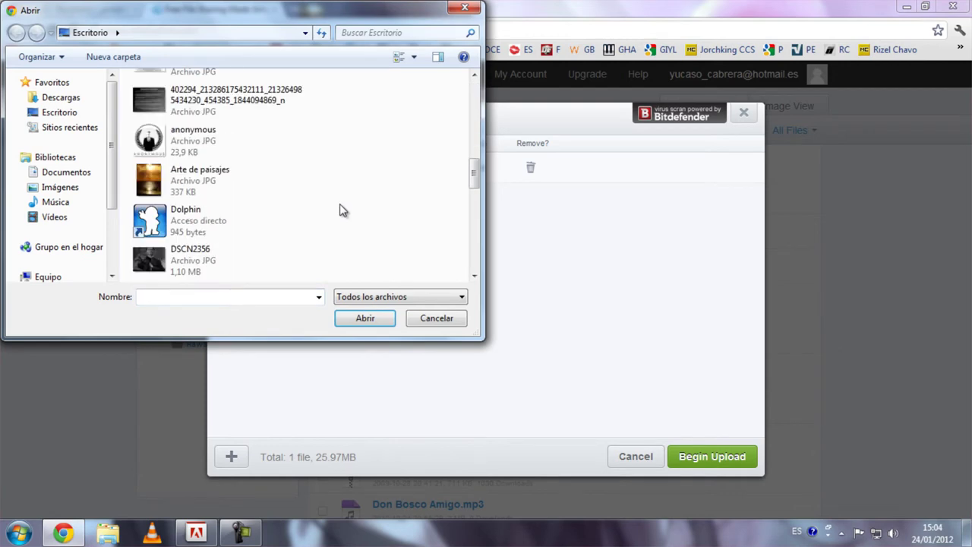
pyautogui.click(270, 216)
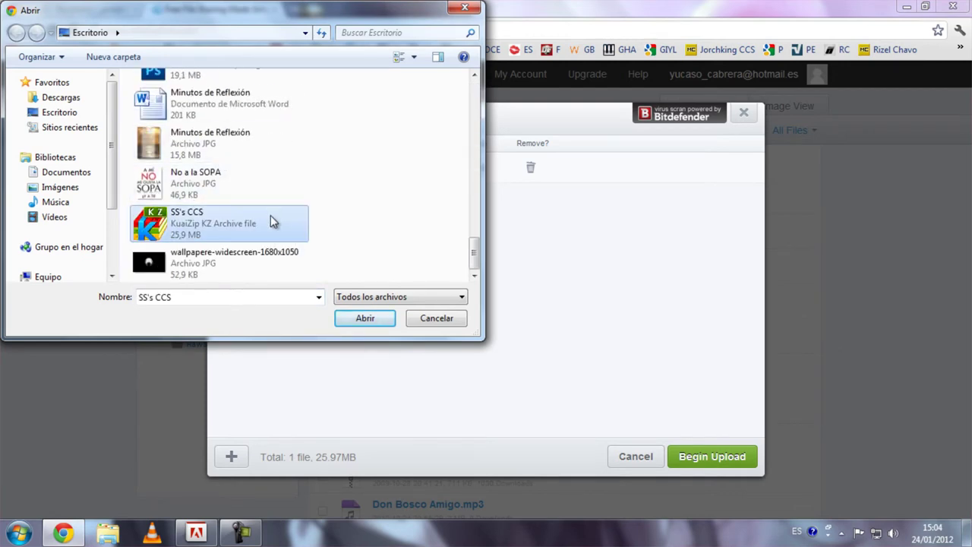
pyautogui.click(412, 324)
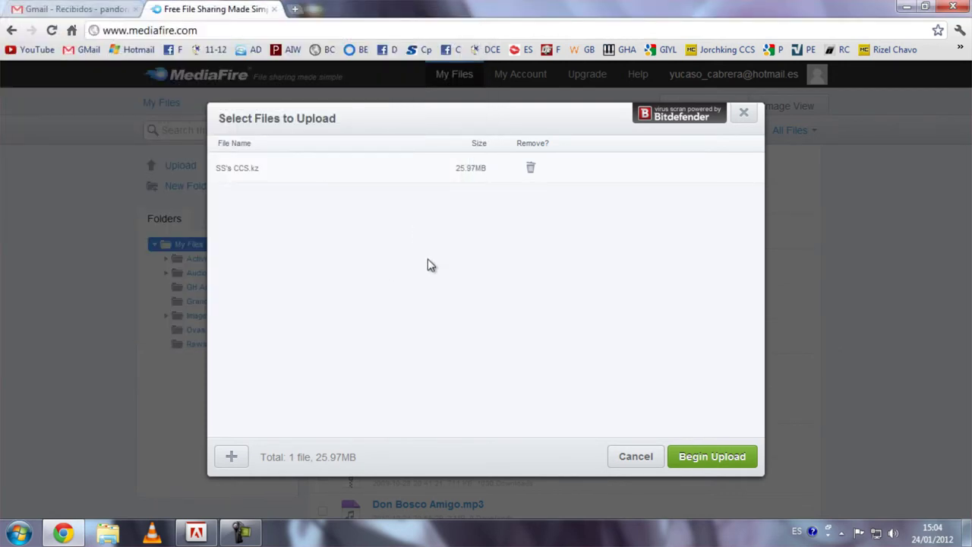
# Upload SS's CCS.kz to My Files and open its sharing options.
pyautogui.click(697, 457)
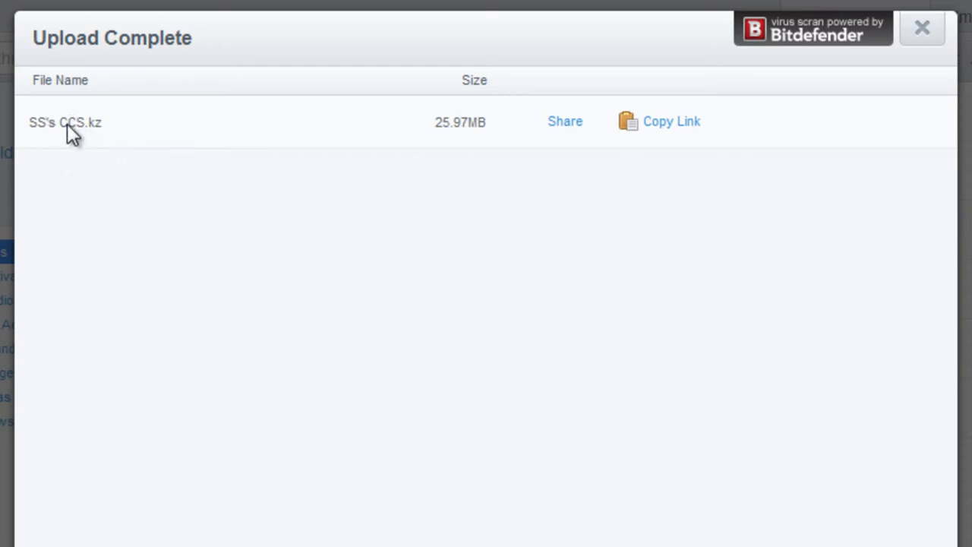
pyautogui.click(561, 124)
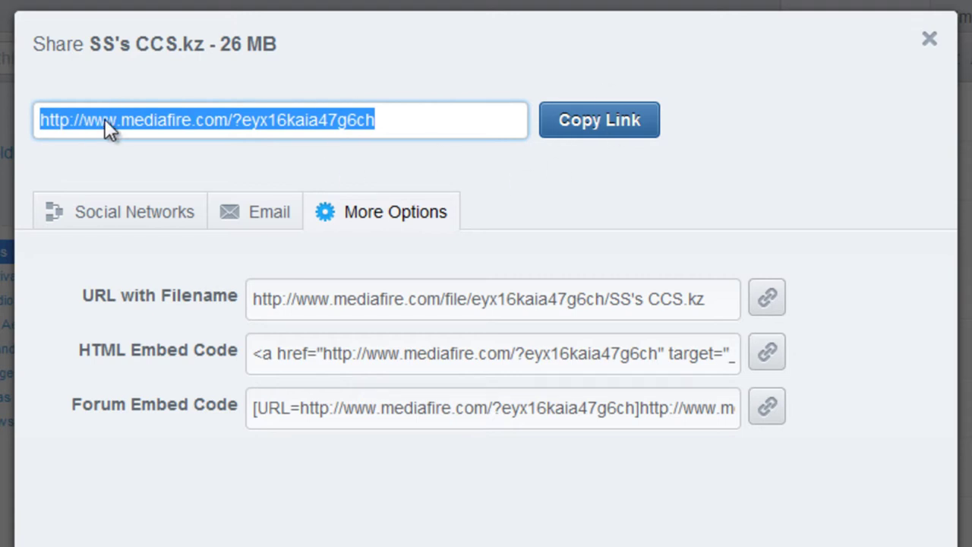
# Review the share link, the URL with Filename, the embed codes, and the Email and Social Networks sharing forms for SS's CCS.kz.
pyautogui.click(624, 127)
pyautogui.click(307, 298)
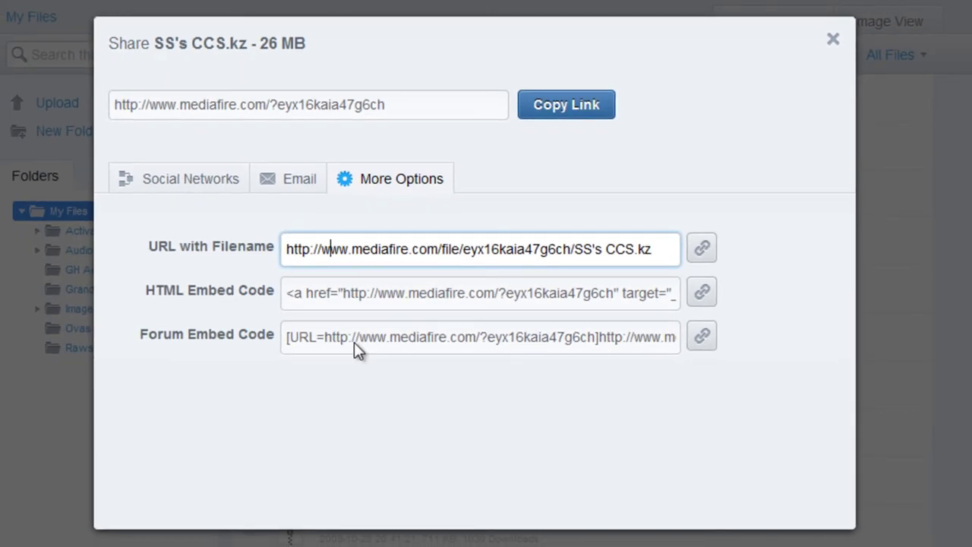
pyautogui.click(352, 352)
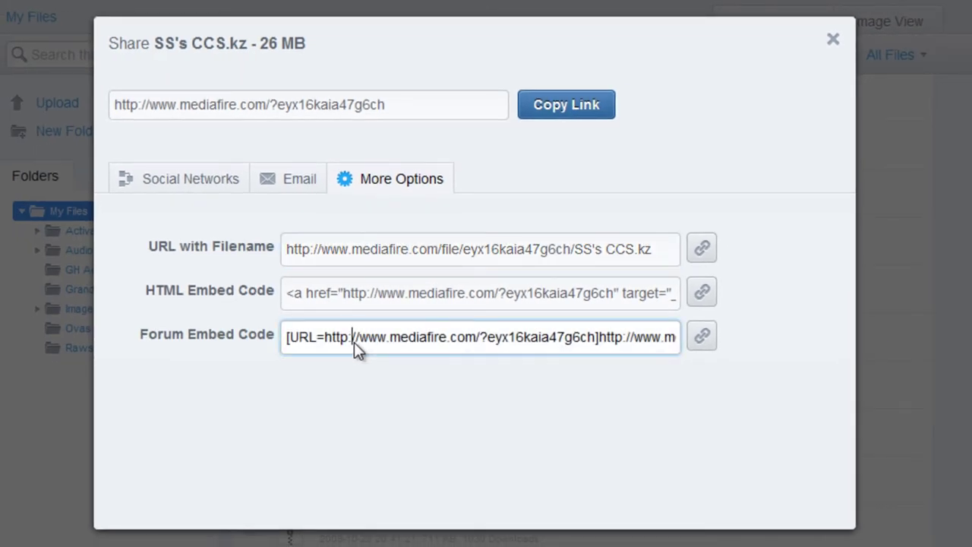
pyautogui.click(280, 181)
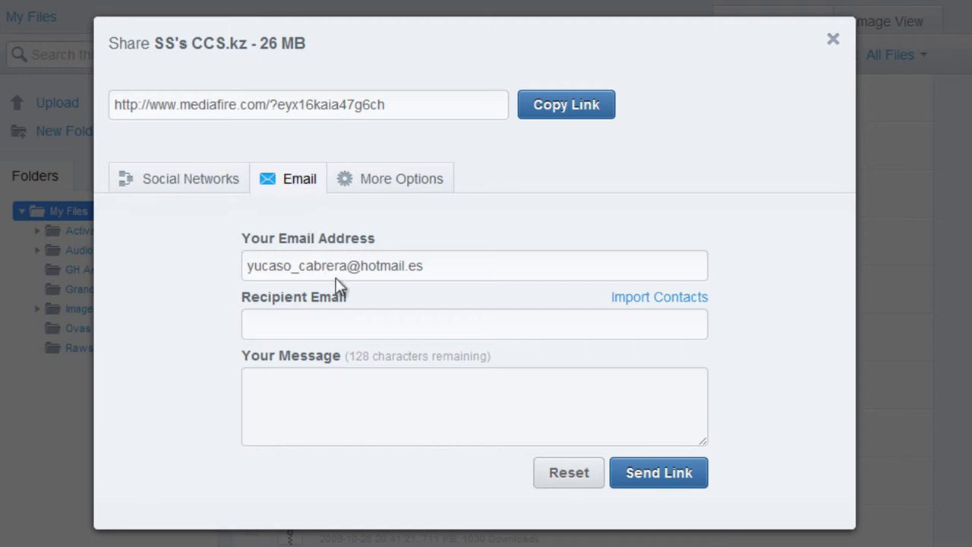
pyautogui.click(419, 261)
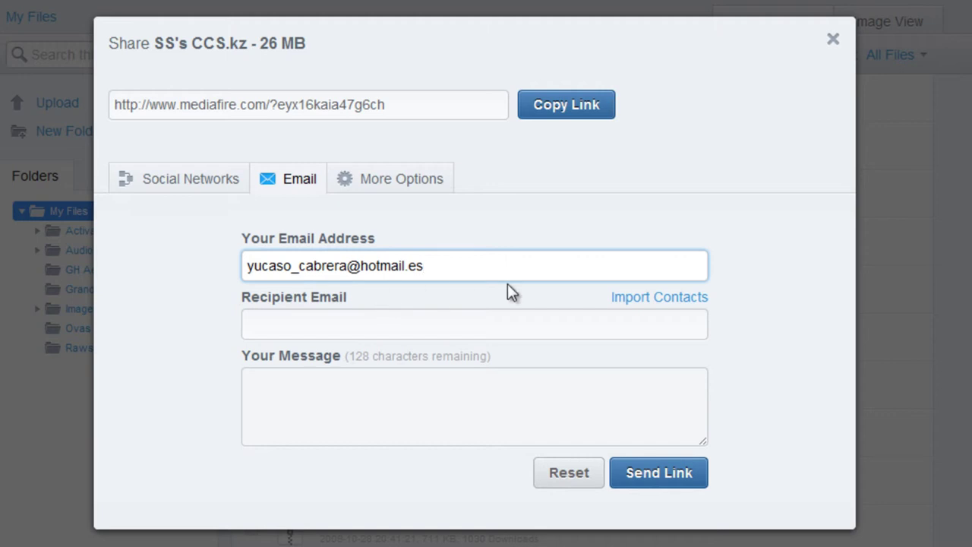
pyautogui.click(196, 176)
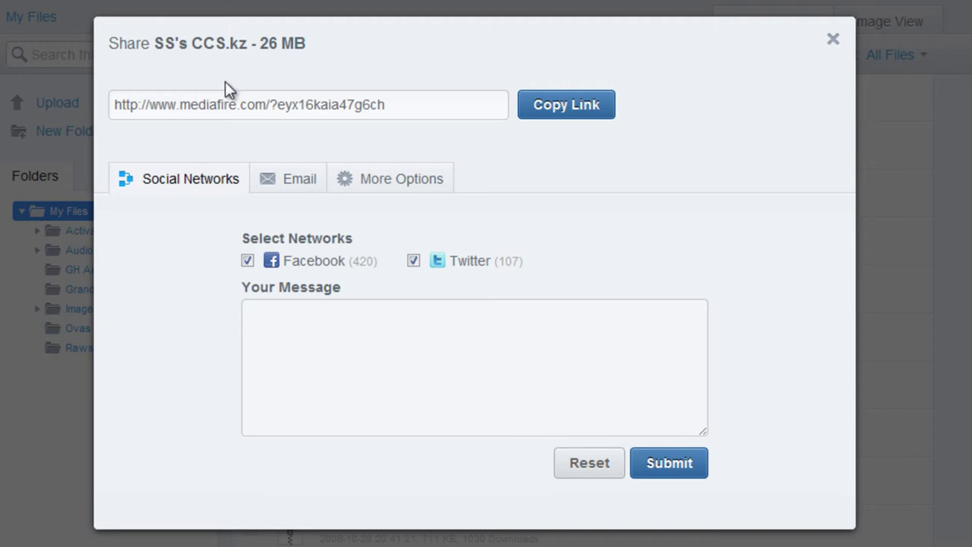
# Copy the share link of SS's CCS.kz and load it in a new browser tab.
pyautogui.click(527, 108)
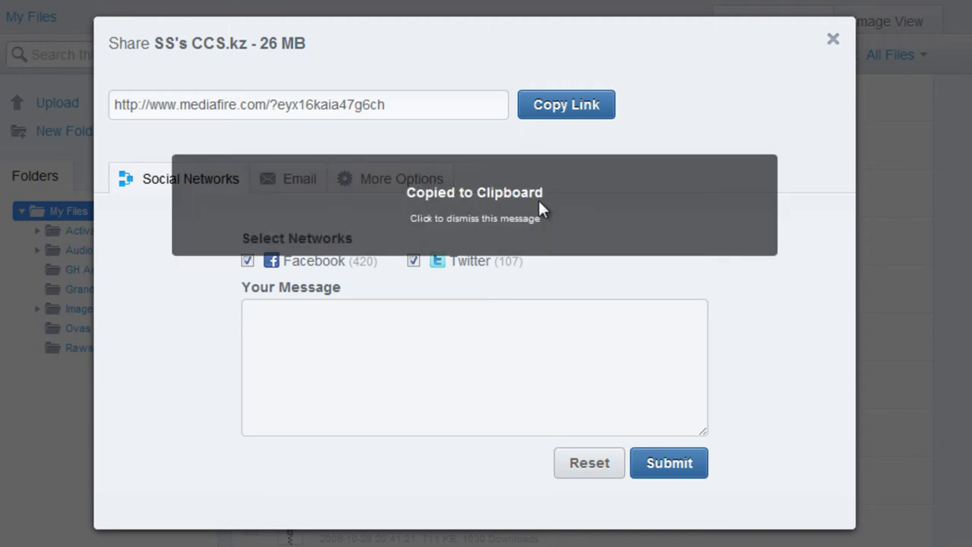
pyautogui.click(554, 220)
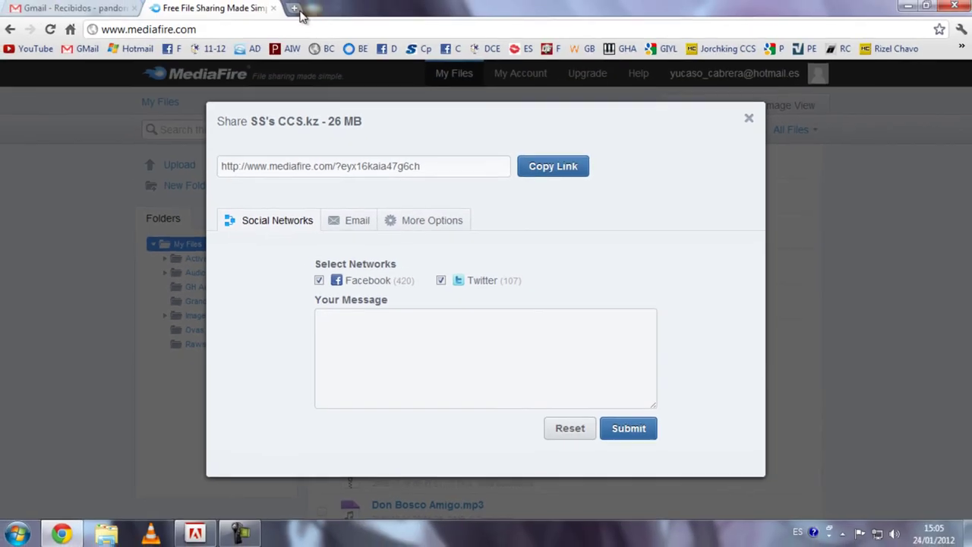
pyautogui.hotkey('ctrl', 't')
pyautogui.hotkey('ctrl', 'v')
pyautogui.press('Return')
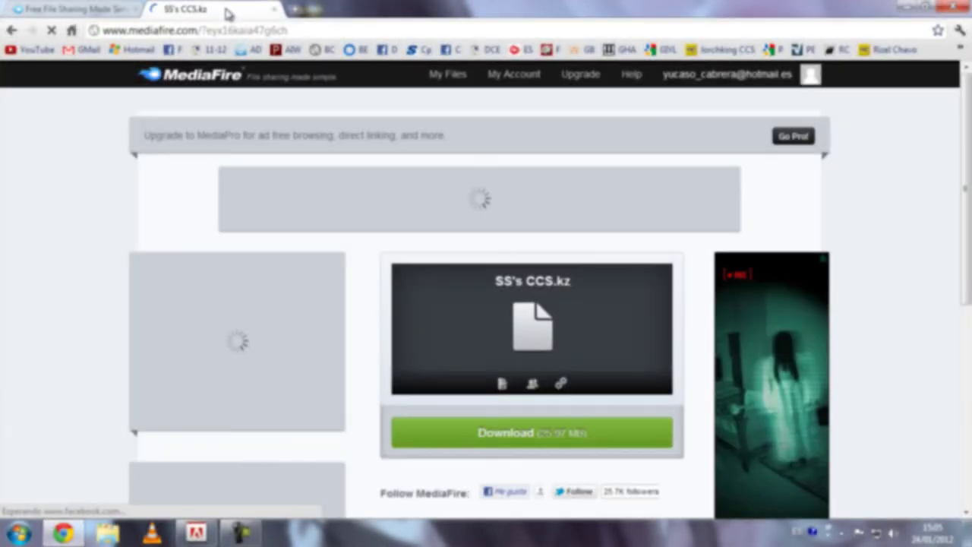
# Examine the download page of SS's CCS.kz, including its file preview, download option and advertising areas.
pyautogui.scroll(-2, 549, 288)
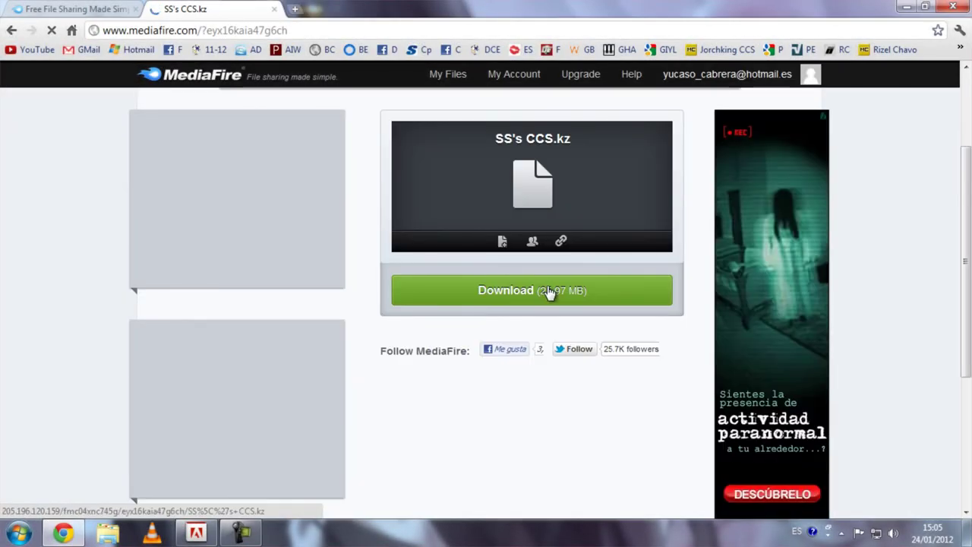
pyautogui.scroll(-2, 551, 284)
pyautogui.scroll(2, 553, 285)
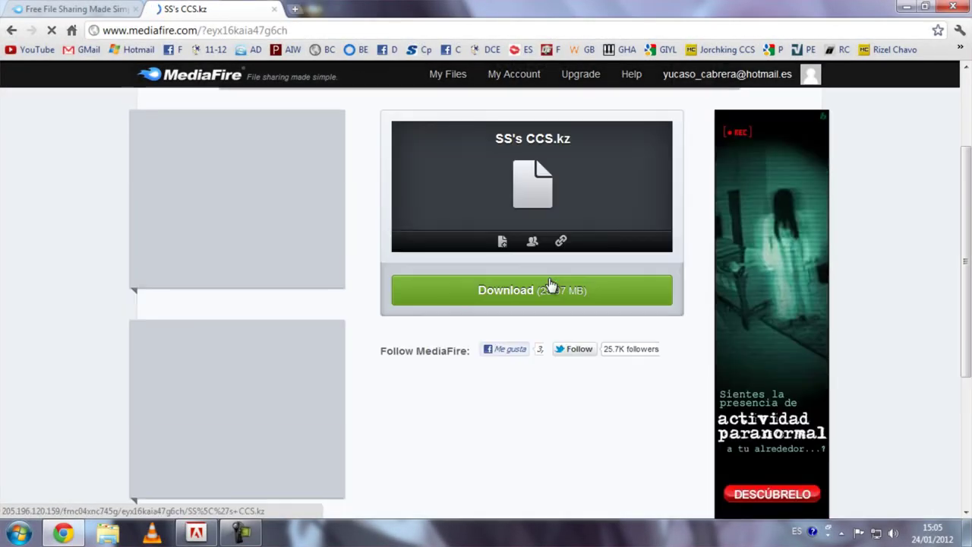
pyautogui.scroll(2, 754, 139)
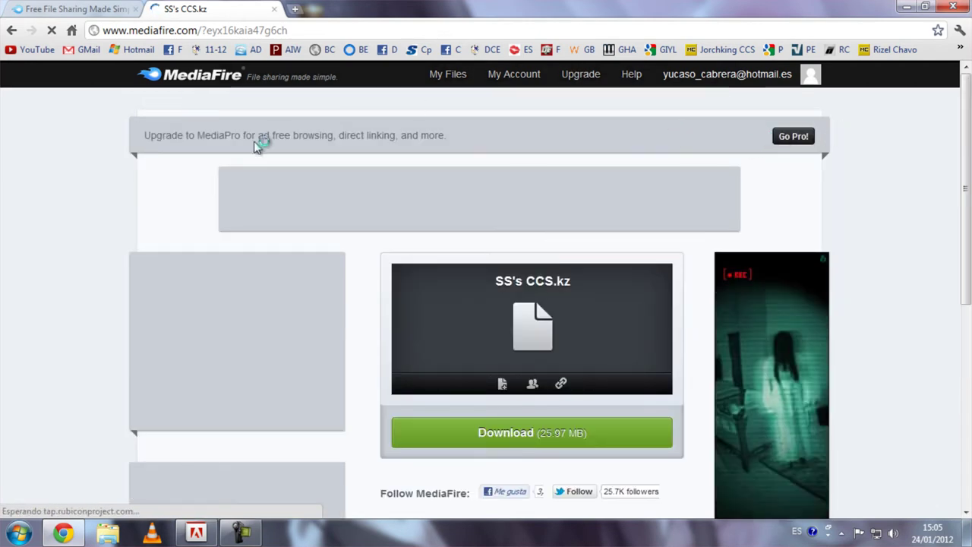
pyautogui.scroll(-3, 487, 224)
pyautogui.scroll(-2, 249, 203)
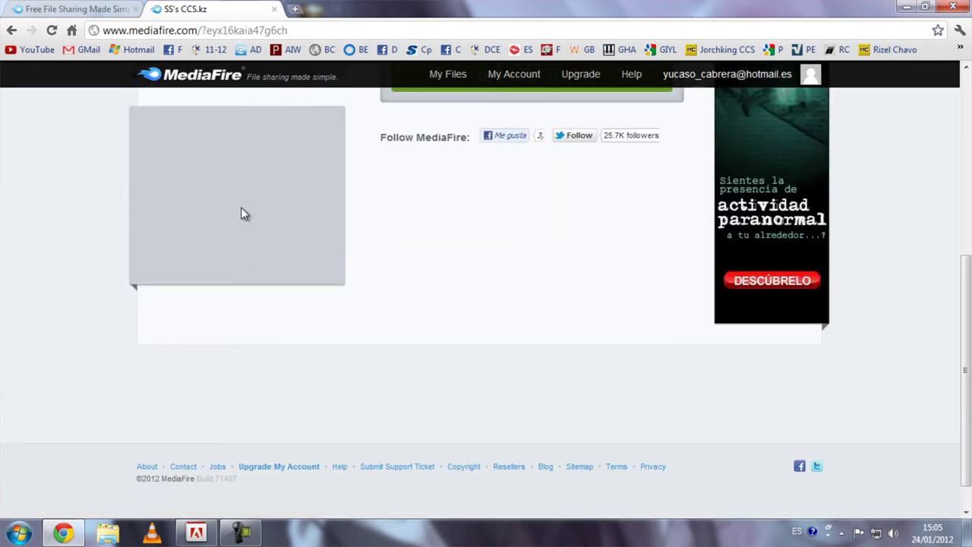
pyautogui.scroll(5, 240, 210)
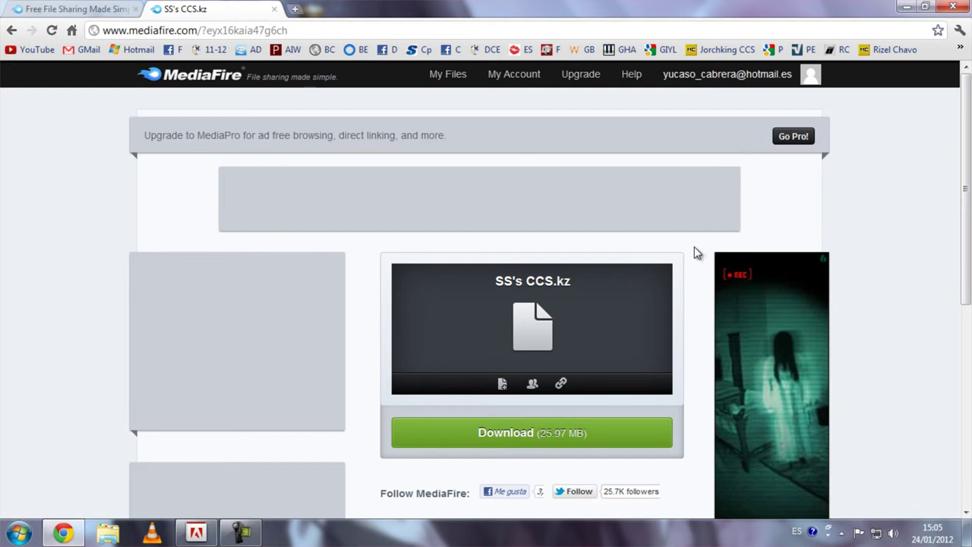
pyautogui.scroll(-2, 655, 301)
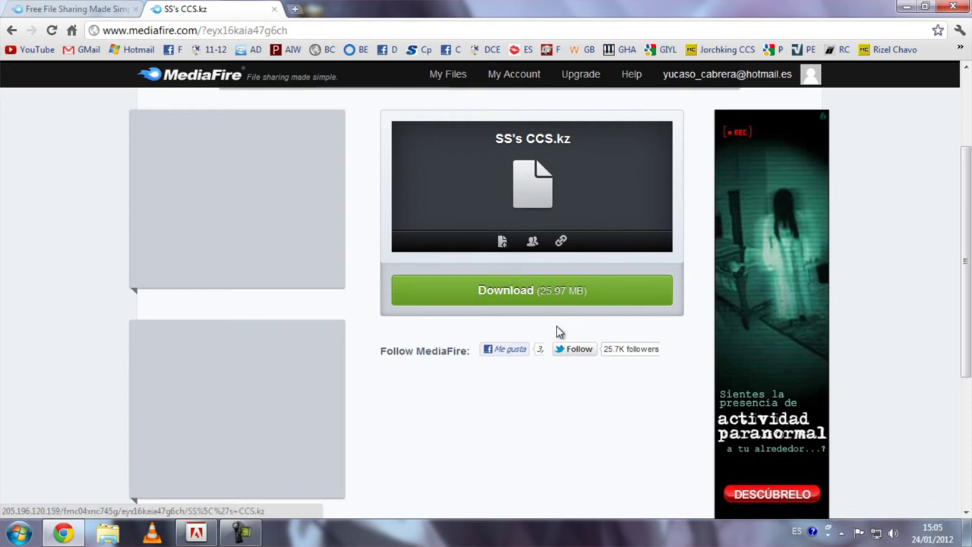
pyautogui.scroll(-2, 555, 329)
pyautogui.scroll(2, 554, 330)
pyautogui.scroll(2, 555, 330)
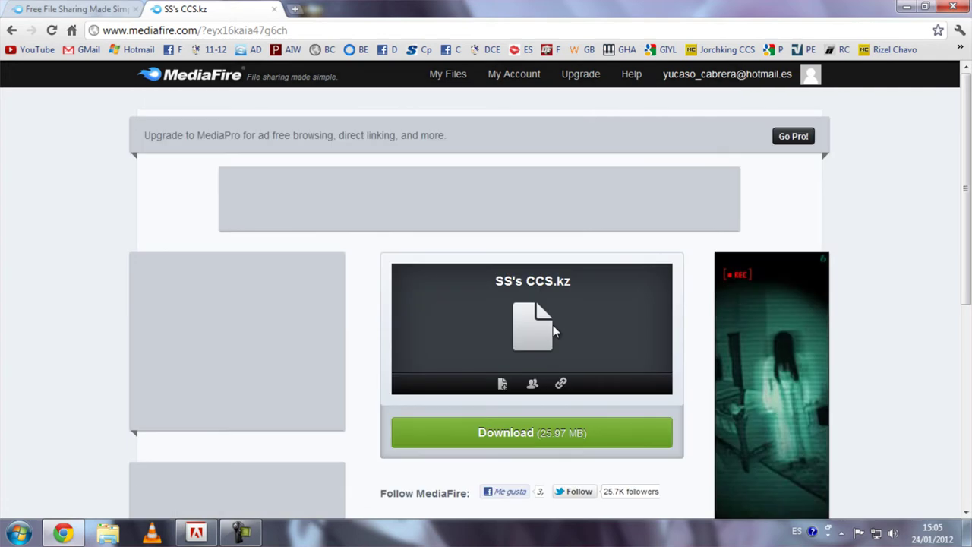
pyautogui.scroll(-2, 553, 330)
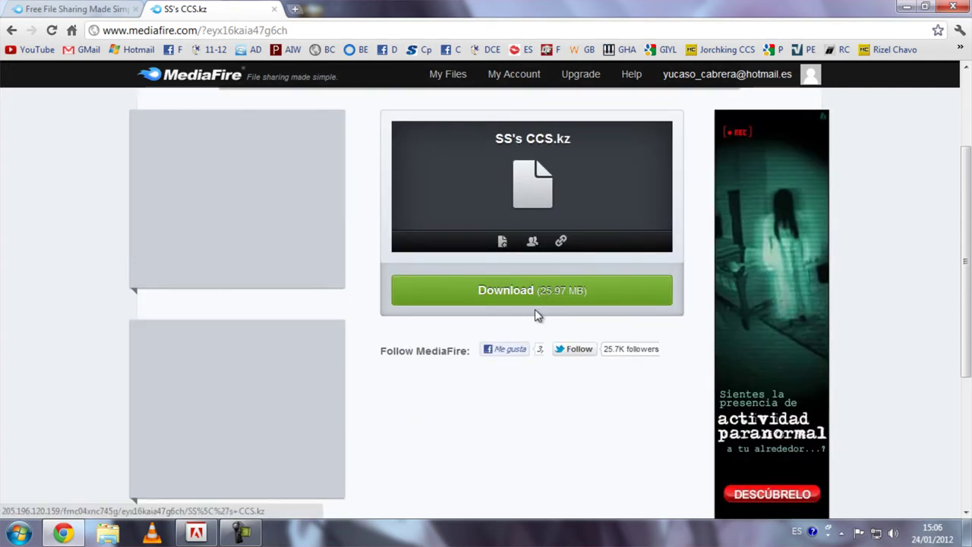
pyautogui.scroll(-1, 450, 306)
# Look at the files on the Windows desktop and return to the SS's CCS.kz download page.
pyautogui.click(905, 7)
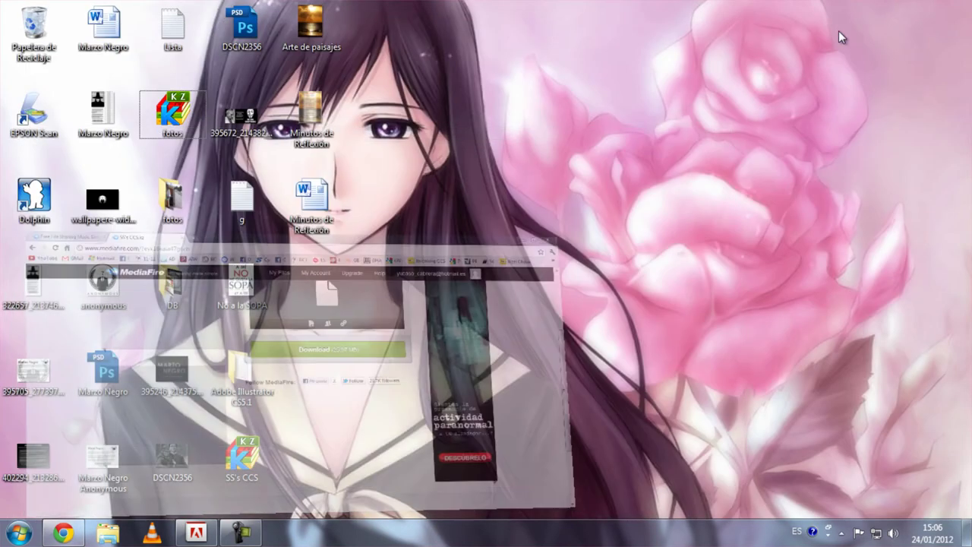
pyautogui.click(63, 533)
pyautogui.scroll(3, 484, 297)
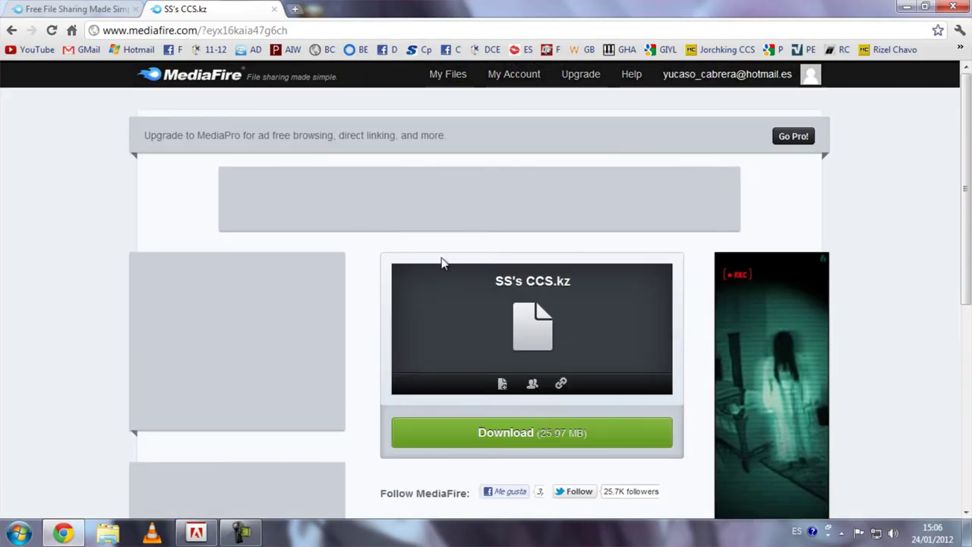
# Copy the address of the SS's CCS.kz download page and open the Gmail inbox in the same tab.
pyautogui.click(274, 32)
pyautogui.hotkey('ctrl', 'c')
pyautogui.click(110, 9)
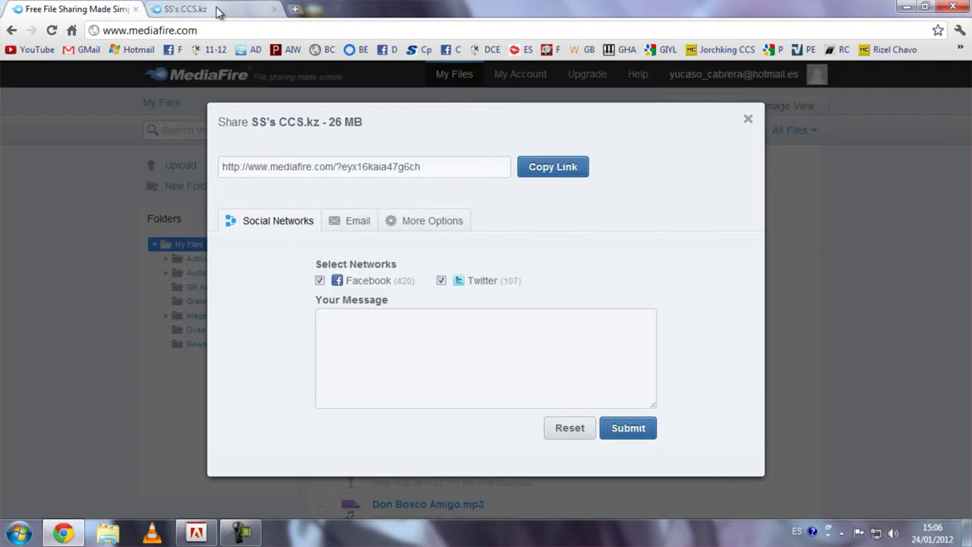
pyautogui.click(245, 13)
pyautogui.click(79, 49)
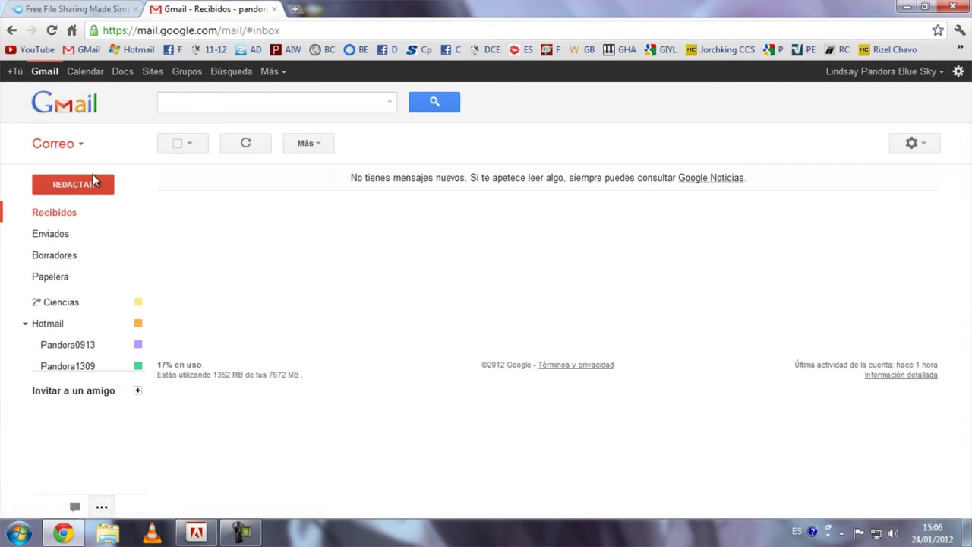
# Compose a new e-mail with rows of the letter a as placeholder recipient and subject, and move on to the message body.
pyautogui.write('ca')
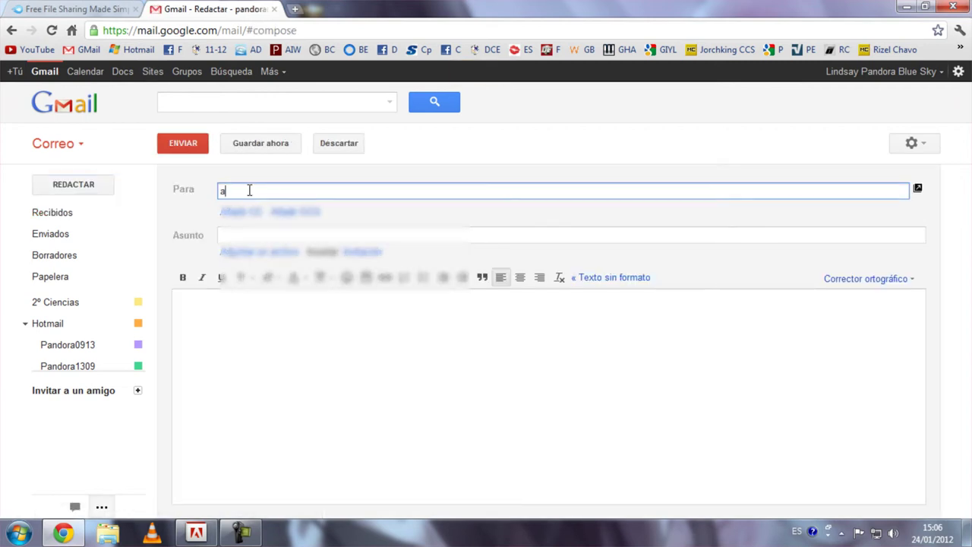
pyautogui.write('aaaaaaaaaaaaaaa')
pyautogui.click(250, 232)
pyautogui.write('aaaaaaaaaa')
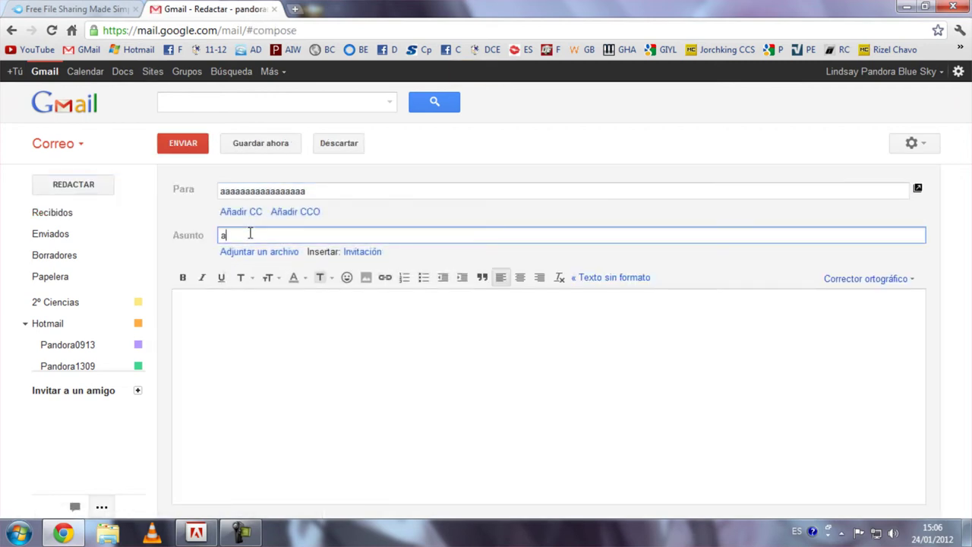
pyautogui.write('aaaaaaaaaa')
pyautogui.press('Tab')
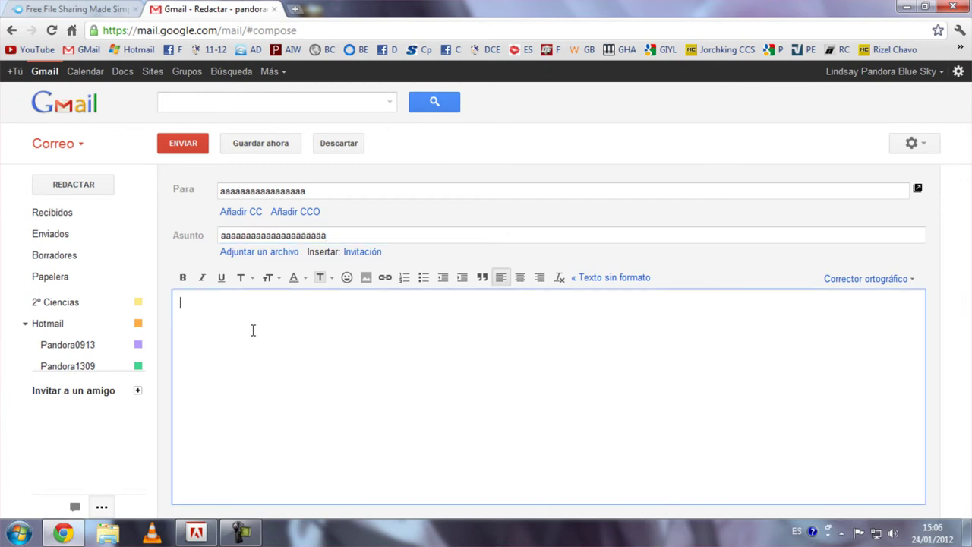
# Paste the copied MediaFire download link into the message body and close the Gmail tab without sending the e-mail.
pyautogui.hotkey('ctrl', 'v')
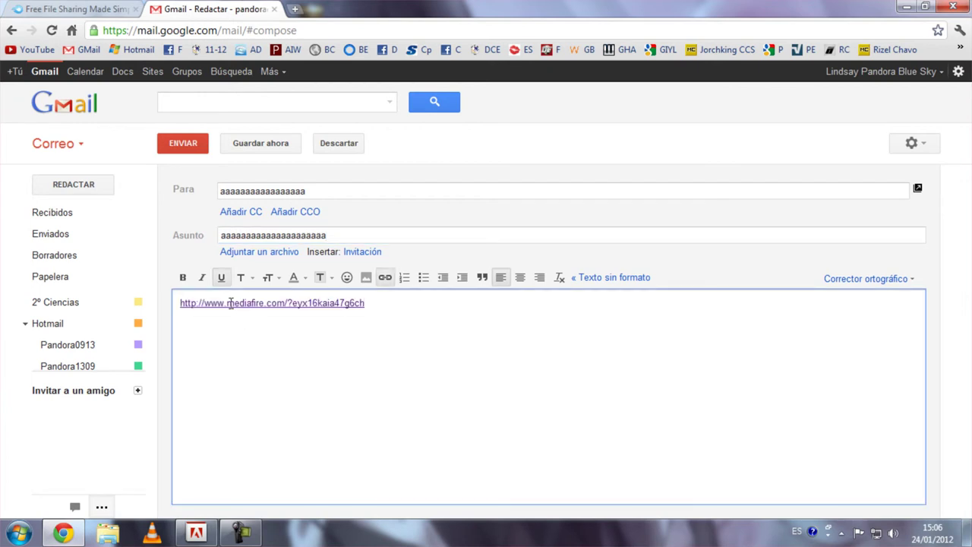
pyautogui.click(301, 303)
pyautogui.click(274, 9)
pyautogui.click(460, 301)
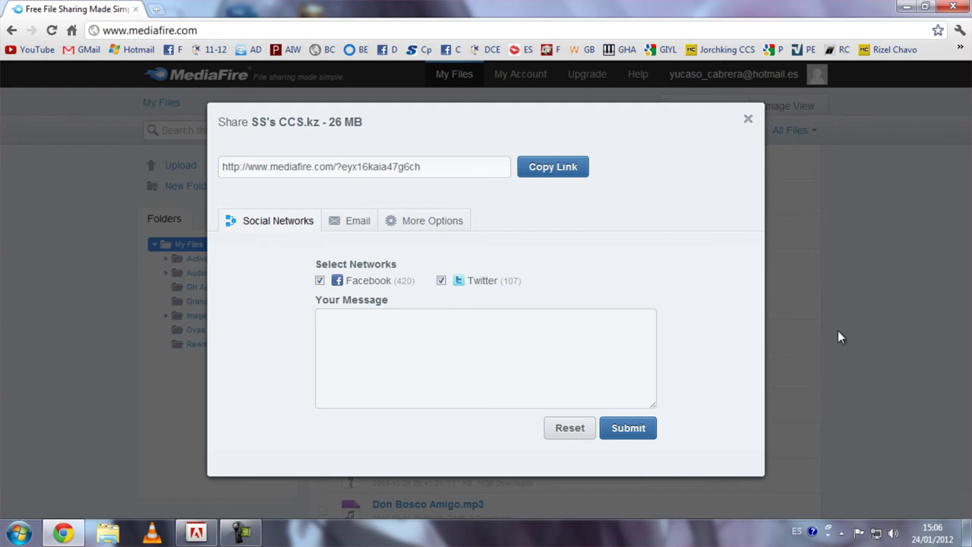
# Close the sharing options, copy the link of SS's CCS.kz from the completed upload and return to My Files.
pyautogui.click(747, 121)
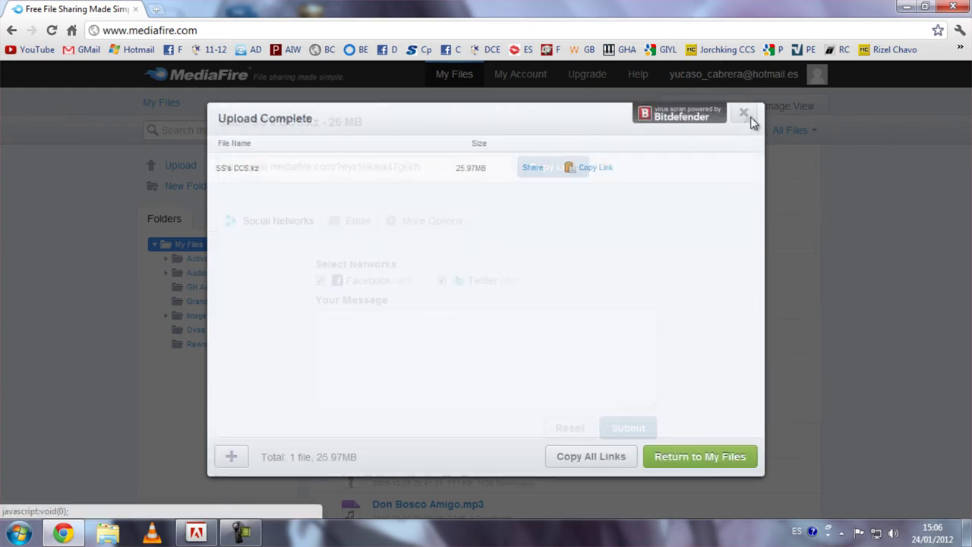
pyautogui.click(596, 170)
pyautogui.click(499, 269)
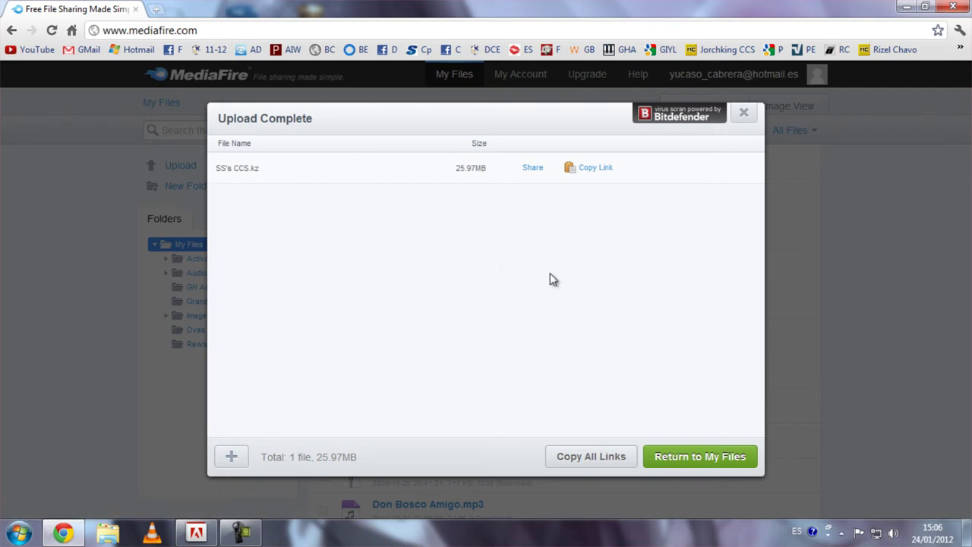
pyautogui.click(709, 457)
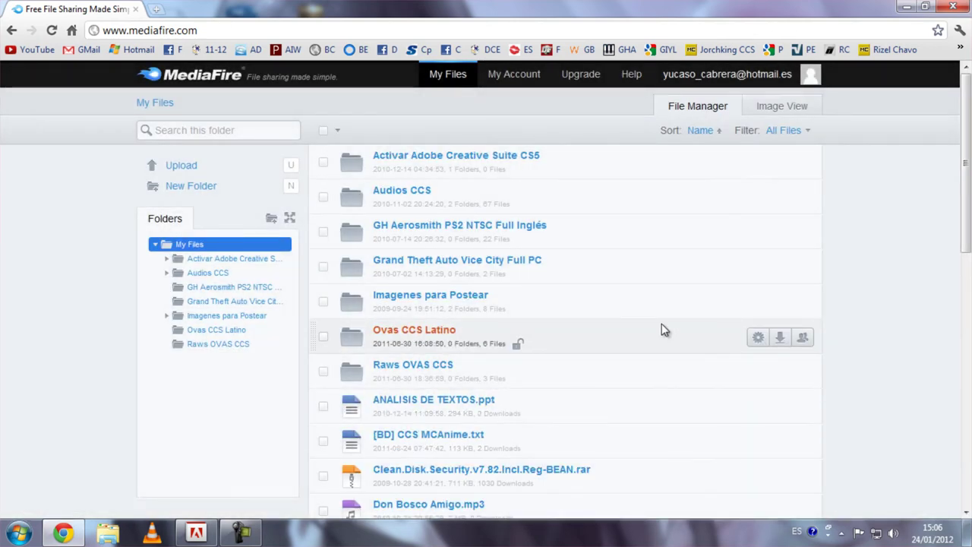
# Look through the folders and files in My Files, locating the uploaded SS's CCS.kz in the list.
pyautogui.scroll(-4, 501, 276)
pyautogui.scroll(5, 508, 328)
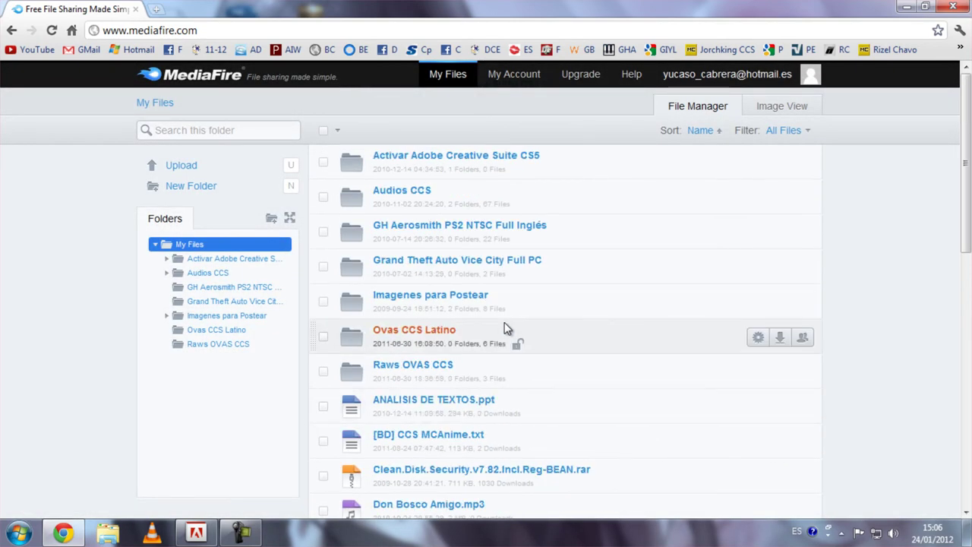
pyautogui.scroll(-3, 448, 220)
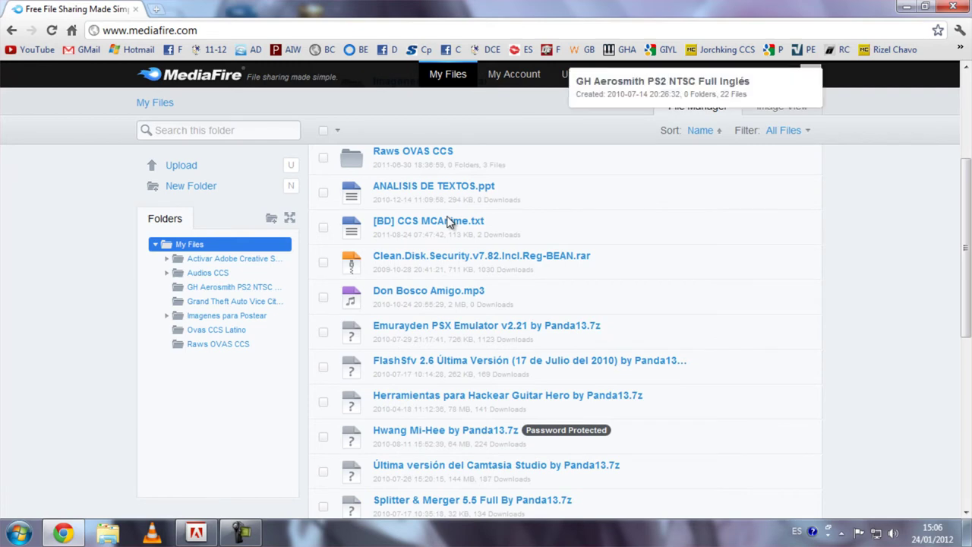
pyautogui.scroll(-5, 449, 220)
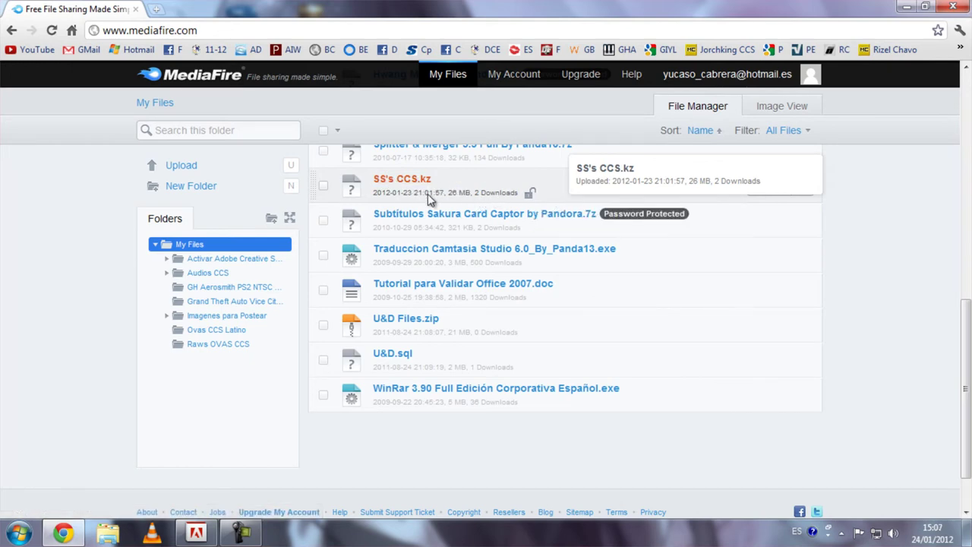
pyautogui.scroll(10, 416, 227)
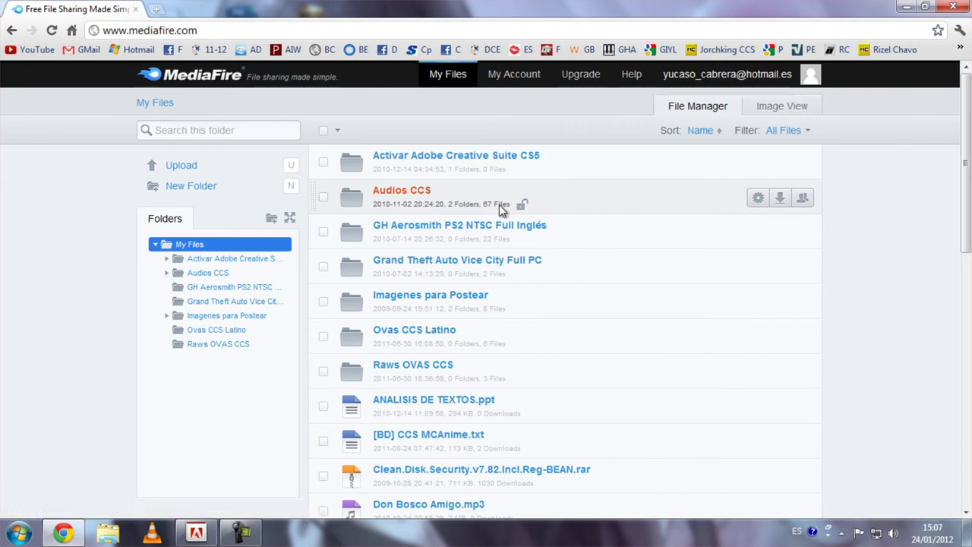
pyautogui.moveTo(498, 205)
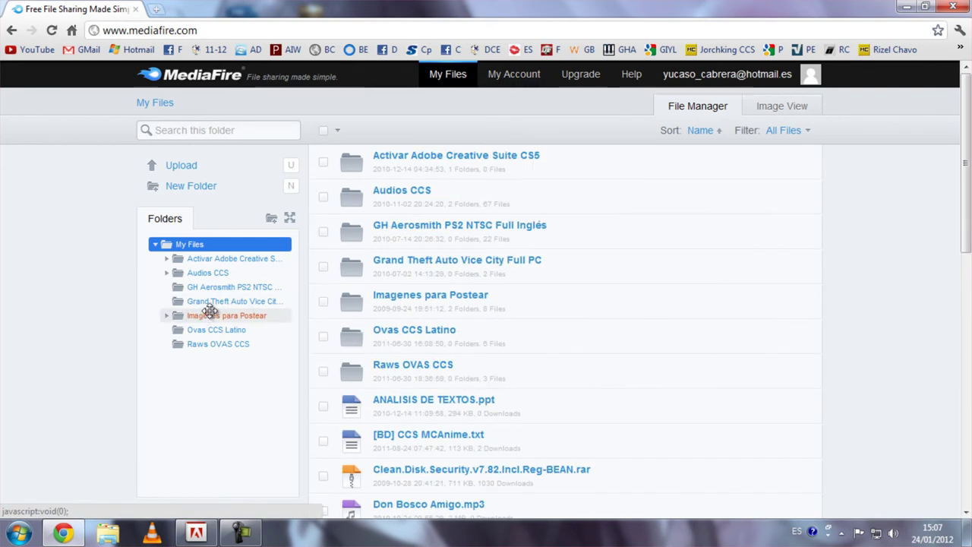
pyautogui.moveTo(438, 259)
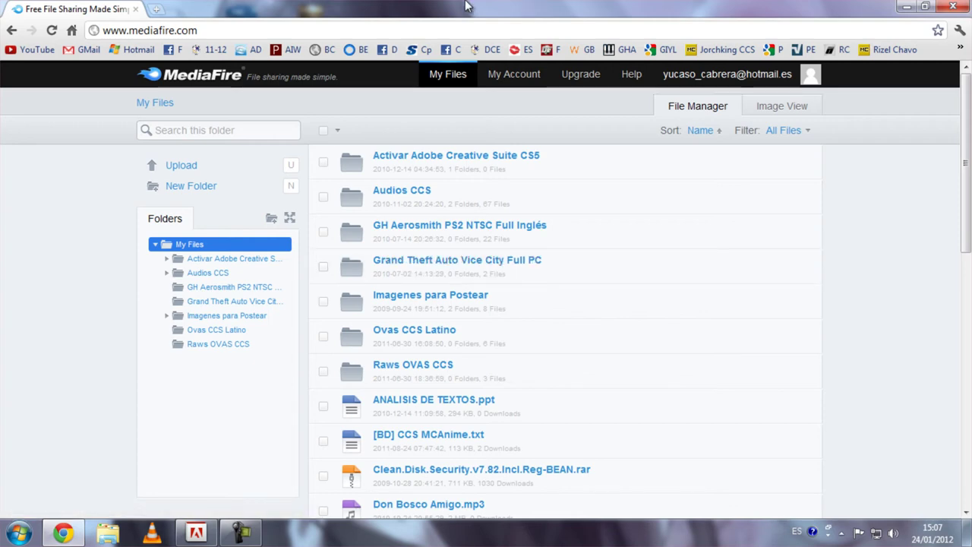
pyautogui.scroll(-1, 455, 198)
pyautogui.scroll(-8, 461, 191)
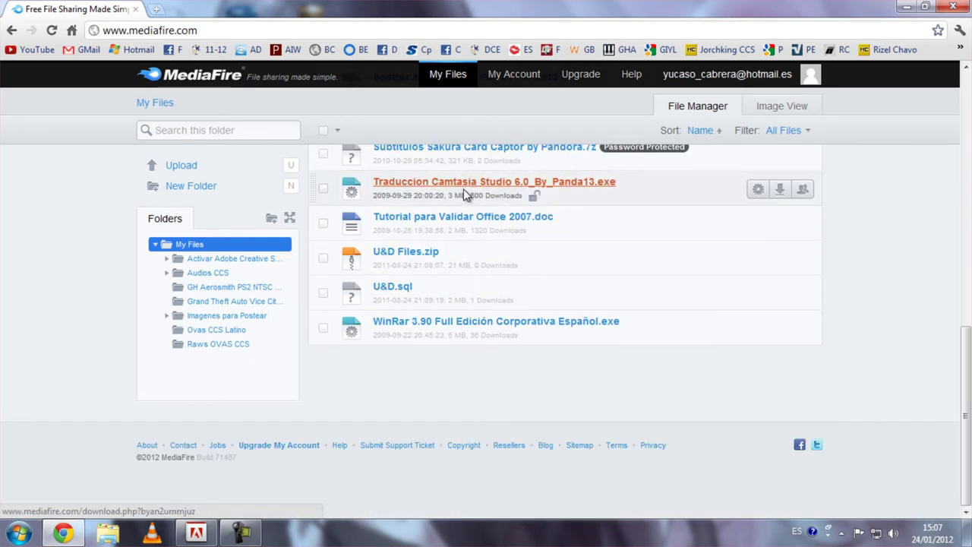
pyautogui.scroll(10, 463, 189)
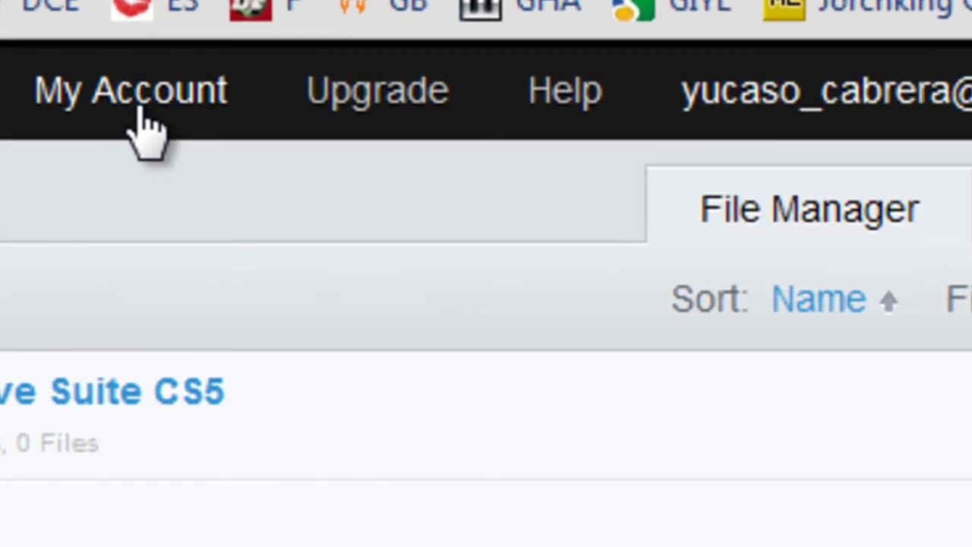
# Open the My Account overview and examine the storage, downloads and bandwidth statistics, the account details and the personal information.
pyautogui.click(141, 110)
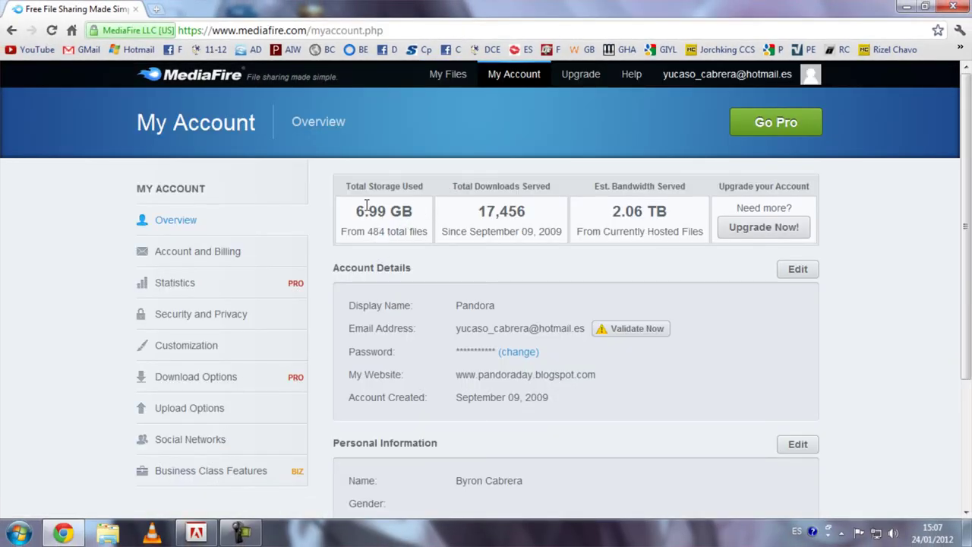
pyautogui.moveTo(370, 236); pyautogui.dragTo(425, 232)
pyautogui.click(378, 213)
pyautogui.moveTo(479, 204); pyautogui.dragTo(542, 232)
pyautogui.click(501, 218)
pyautogui.click(512, 220)
pyautogui.click(544, 233)
pyautogui.moveTo(599, 218); pyautogui.dragTo(649, 216)
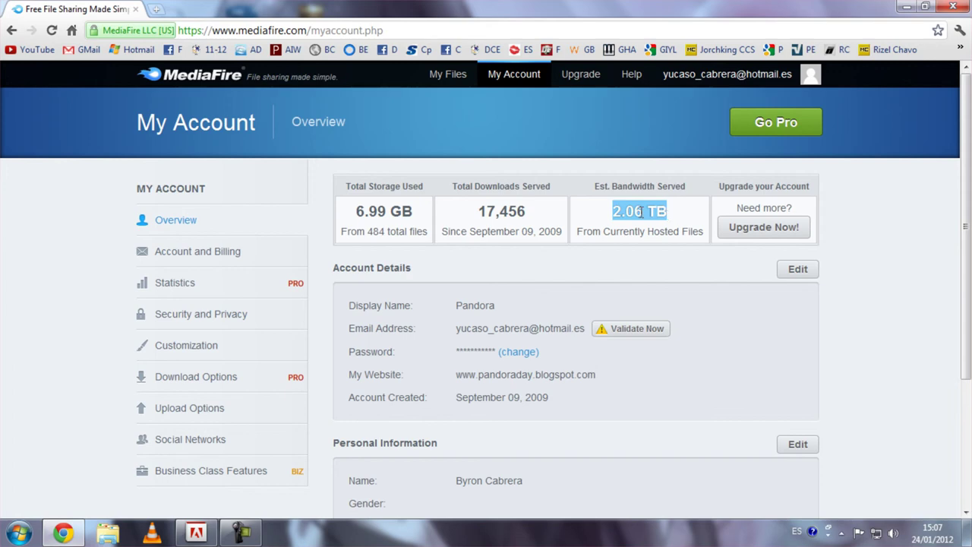
pyautogui.click(640, 213)
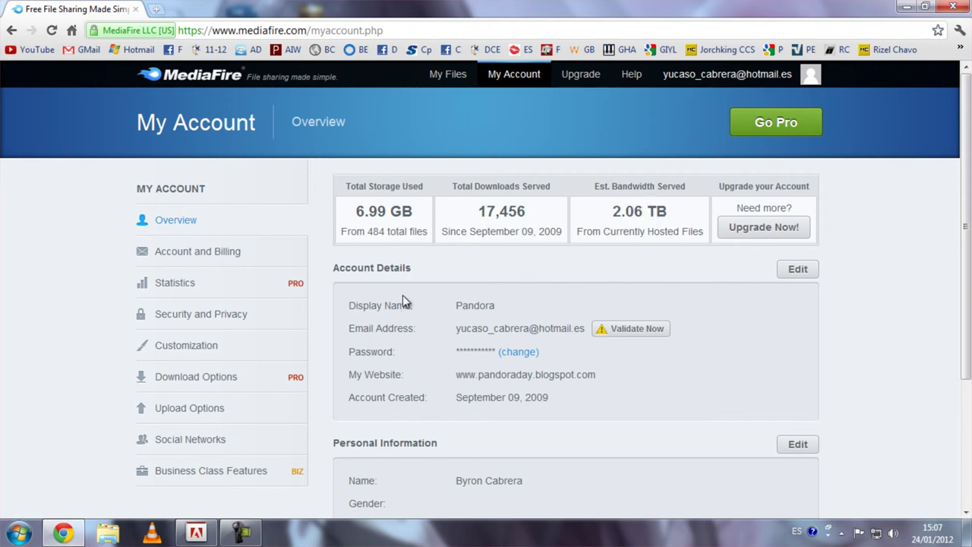
pyautogui.scroll(-3, 403, 302)
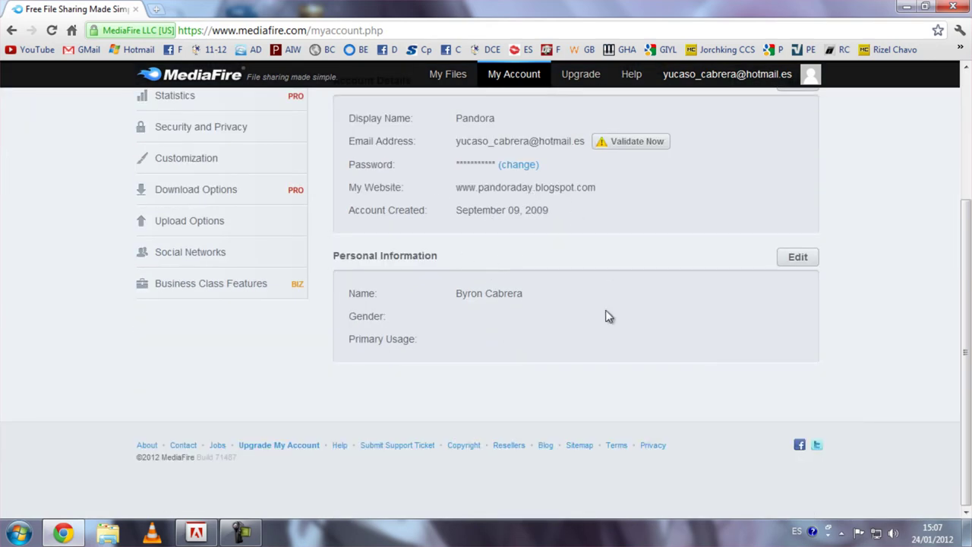
pyautogui.scroll(3, 636, 201)
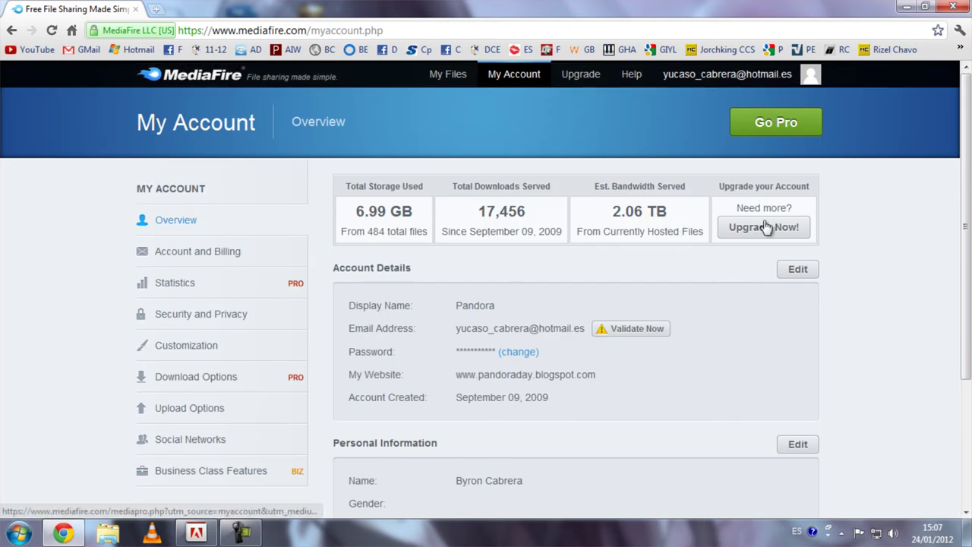
# View the Free, Pro and Business upgrade plans, then open the help Knowledgebase and close it again.
pyautogui.click(589, 78)
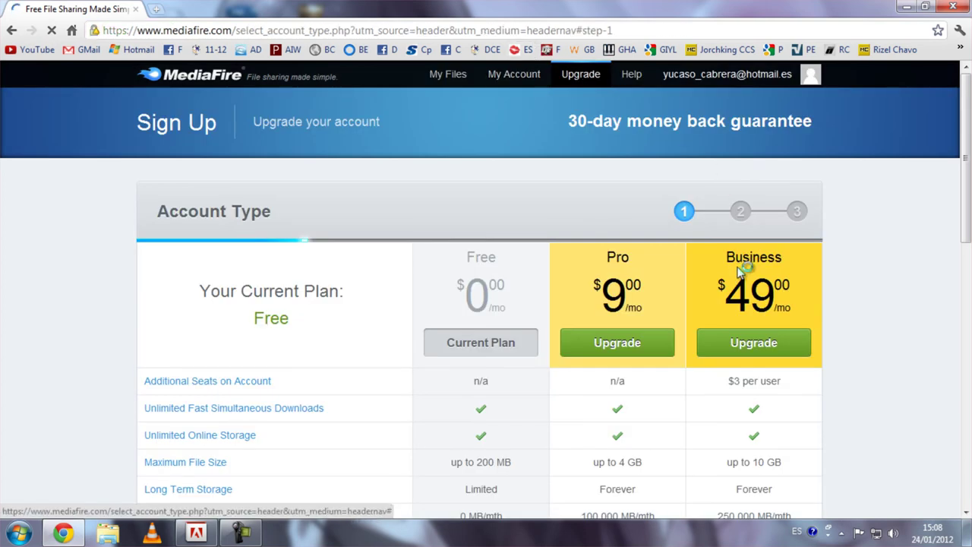
pyautogui.click(635, 78)
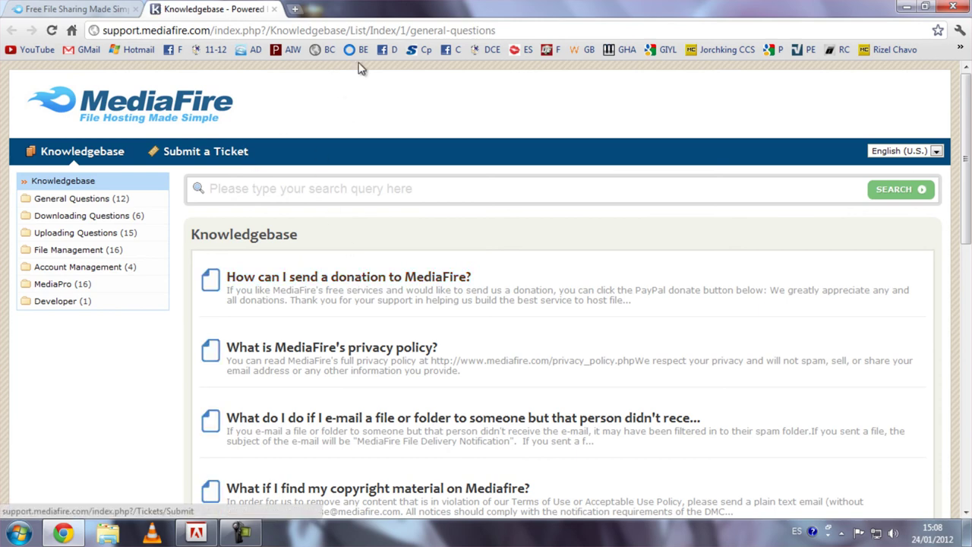
pyautogui.click(275, 9)
# Open the avatar customization page and set the account's avatar to the Gravatar image.
pyautogui.moveTo(809, 75)
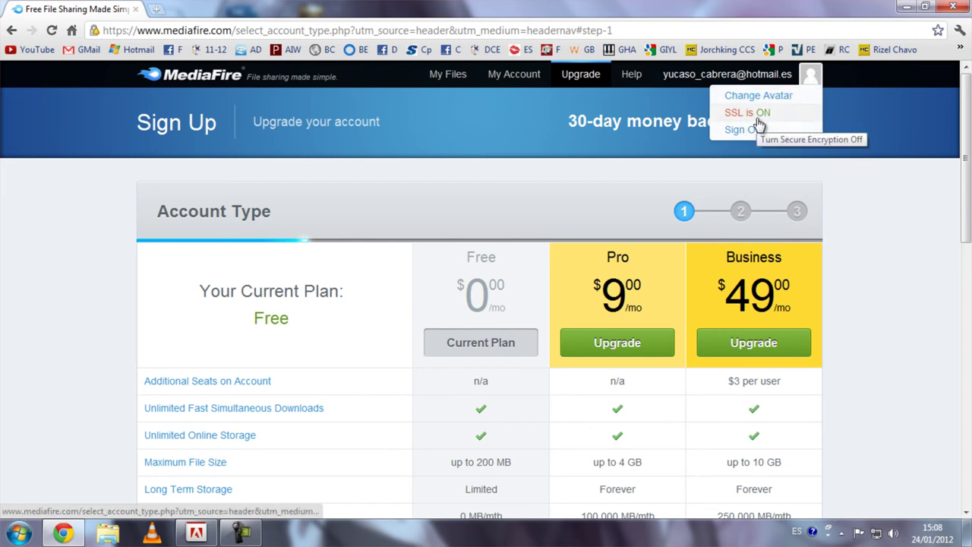
pyautogui.click(759, 114)
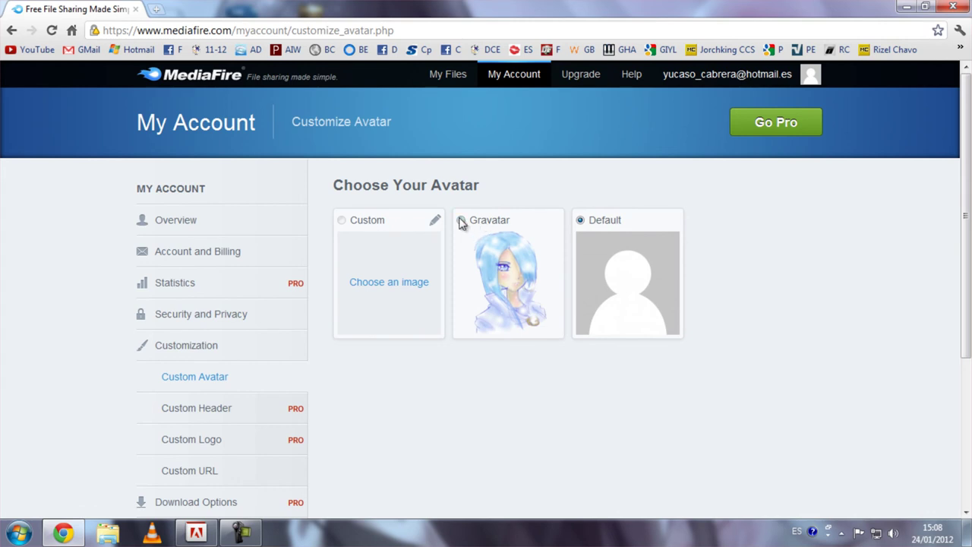
pyautogui.click(461, 221)
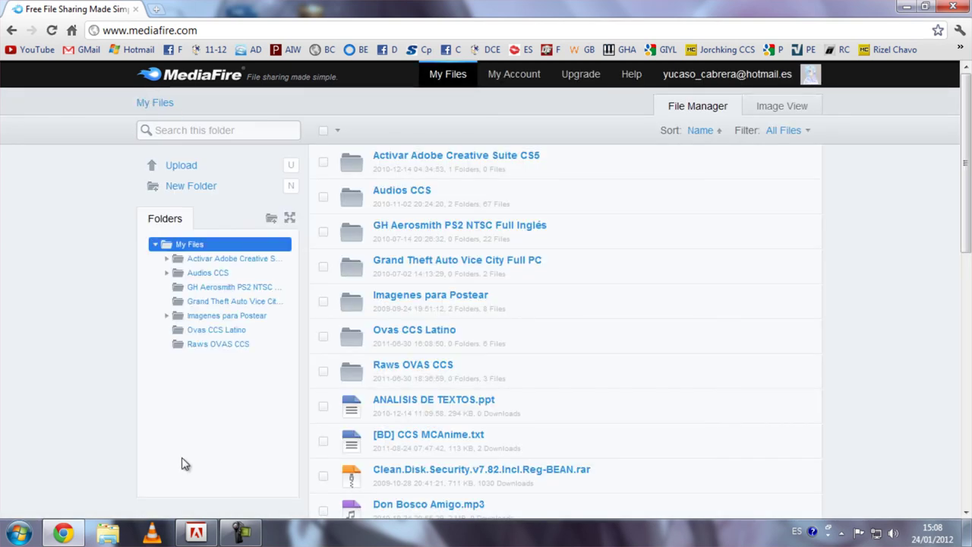
# Browse the whole My Files list again, selecting and deselecting the Imagenes para Postear folder along the way.
pyautogui.scroll(-8, 434, 288)
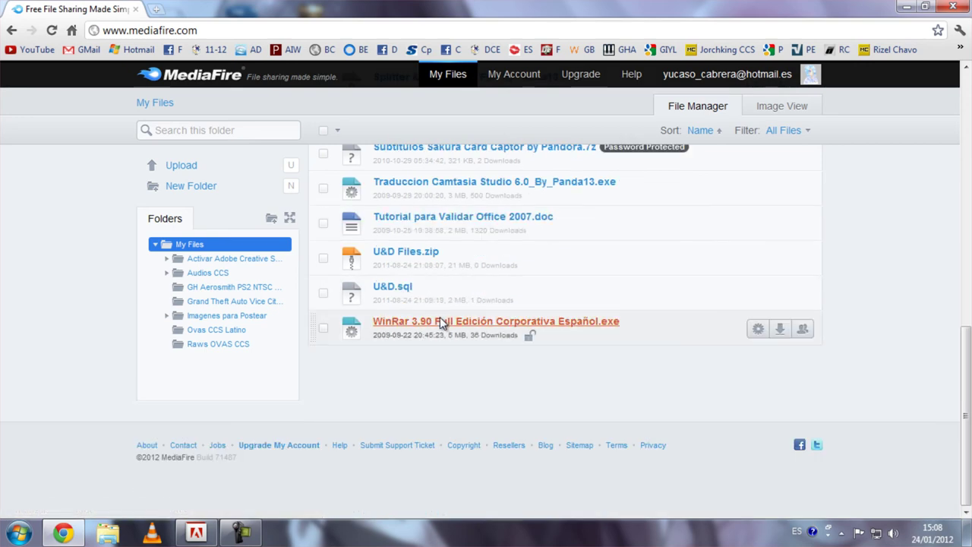
pyautogui.scroll(8, 440, 319)
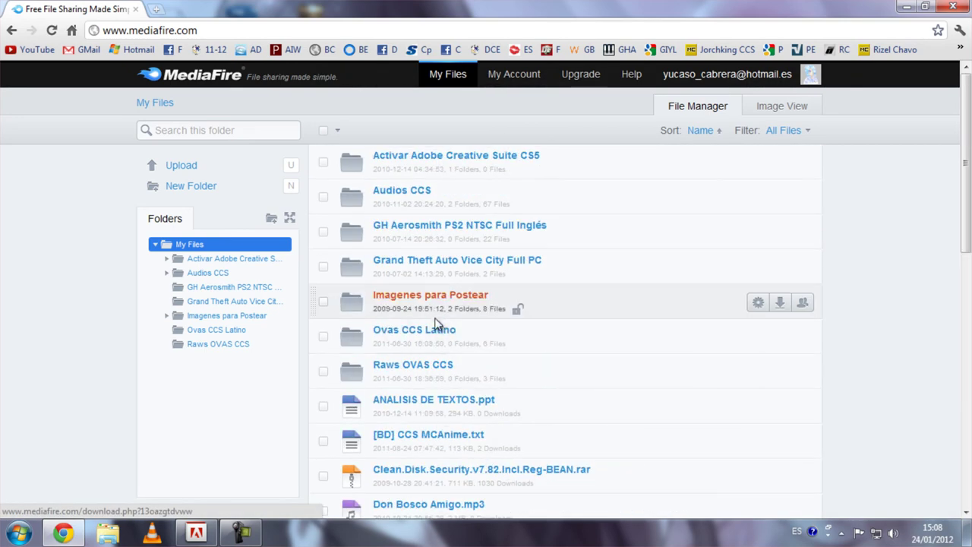
pyautogui.moveTo(452, 318)
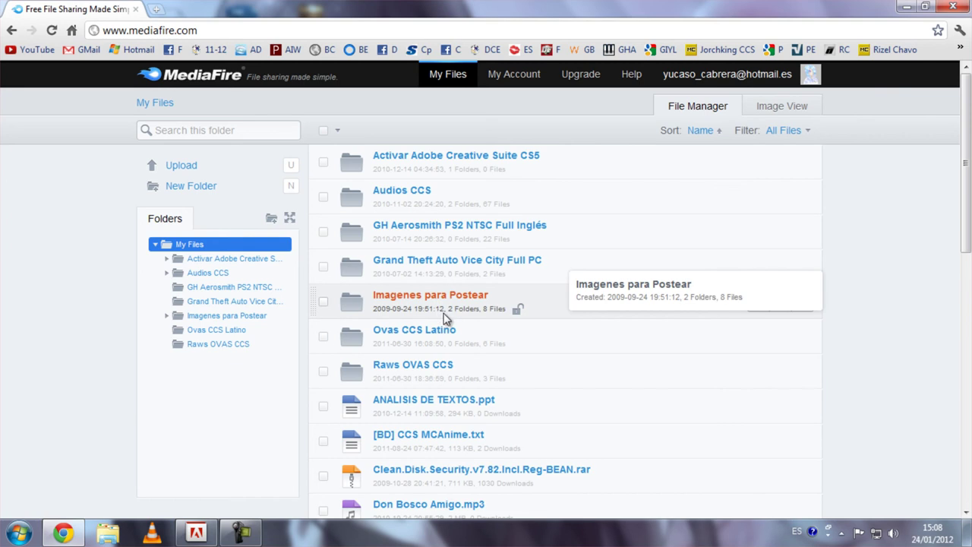
pyautogui.click(493, 310)
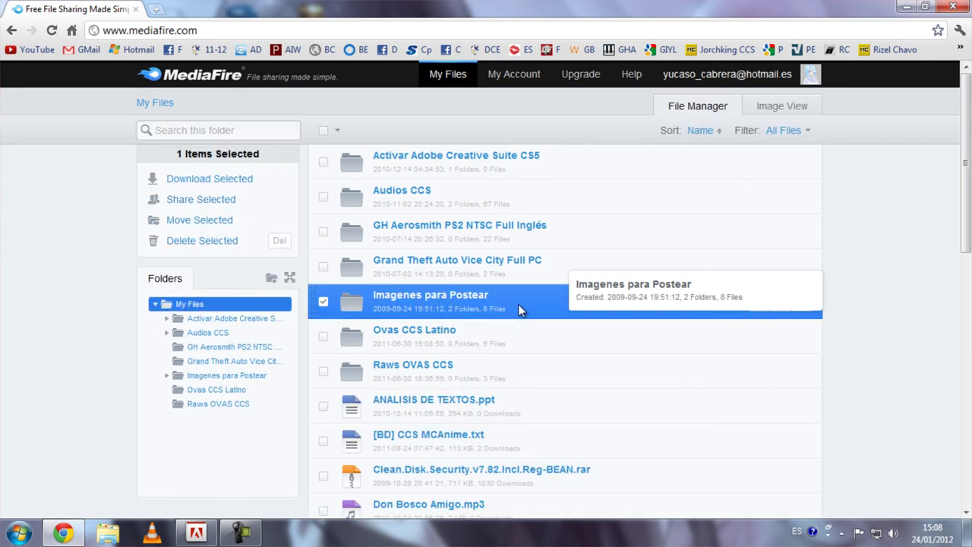
pyautogui.click(324, 302)
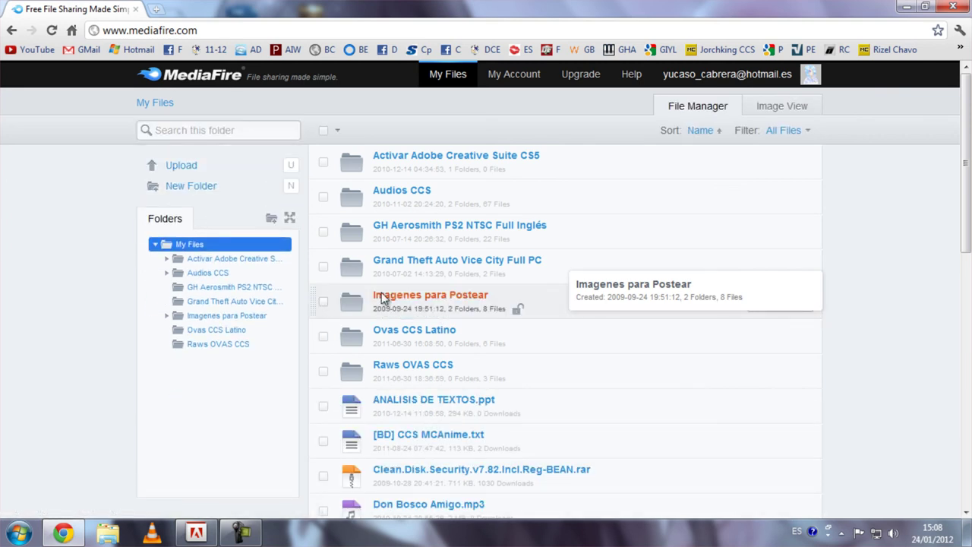
pyautogui.scroll(-6, 565, 327)
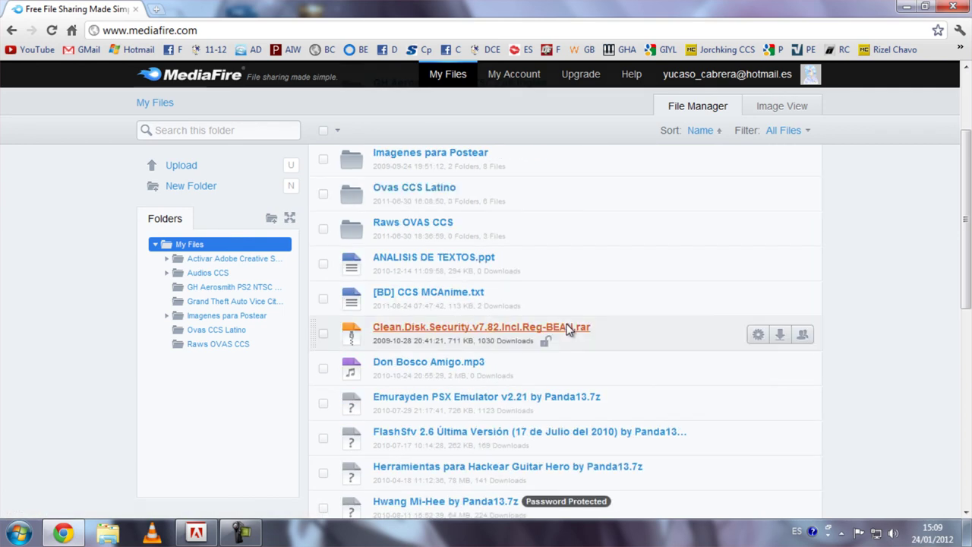
pyautogui.scroll(-3, 562, 321)
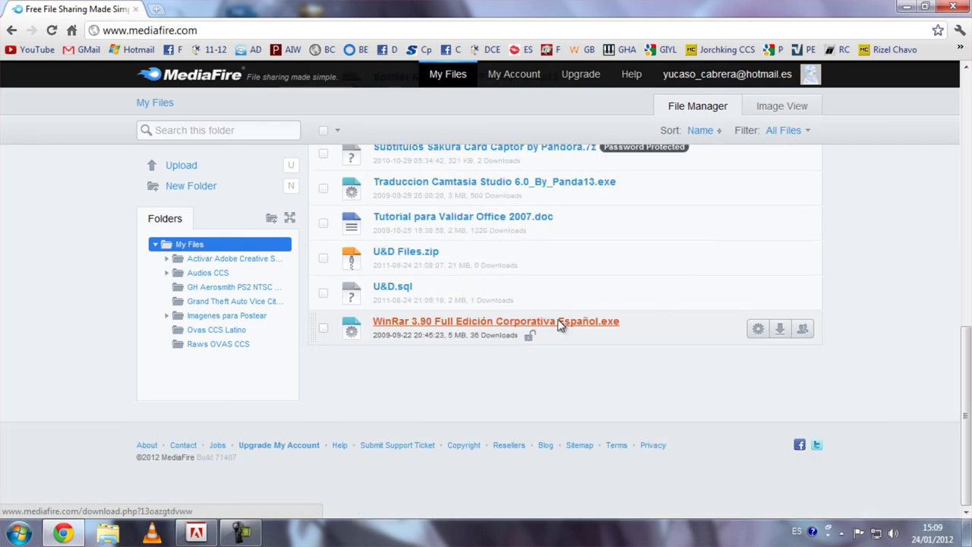
pyautogui.scroll(9, 543, 311)
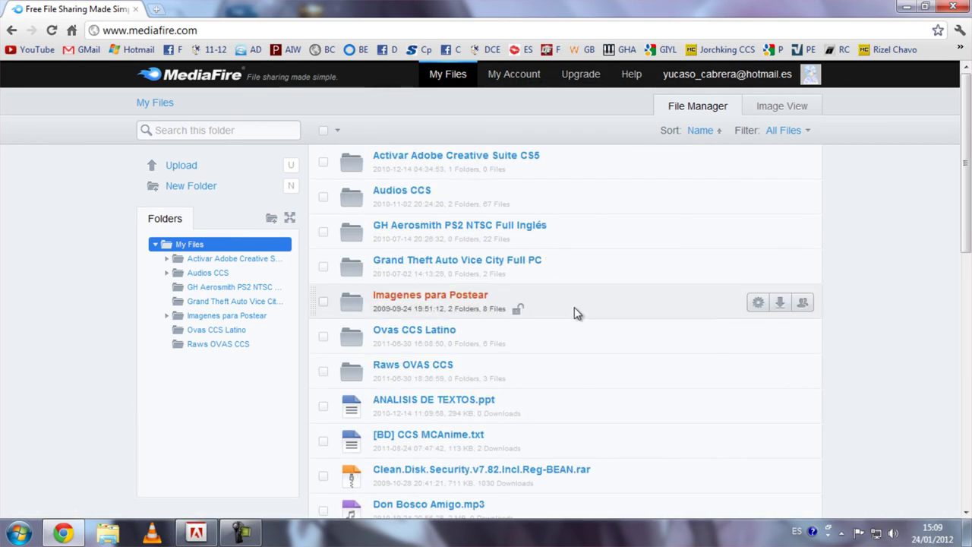
# View My Files in Image View, switch back to File Manager and close the browser.
pyautogui.click(780, 108)
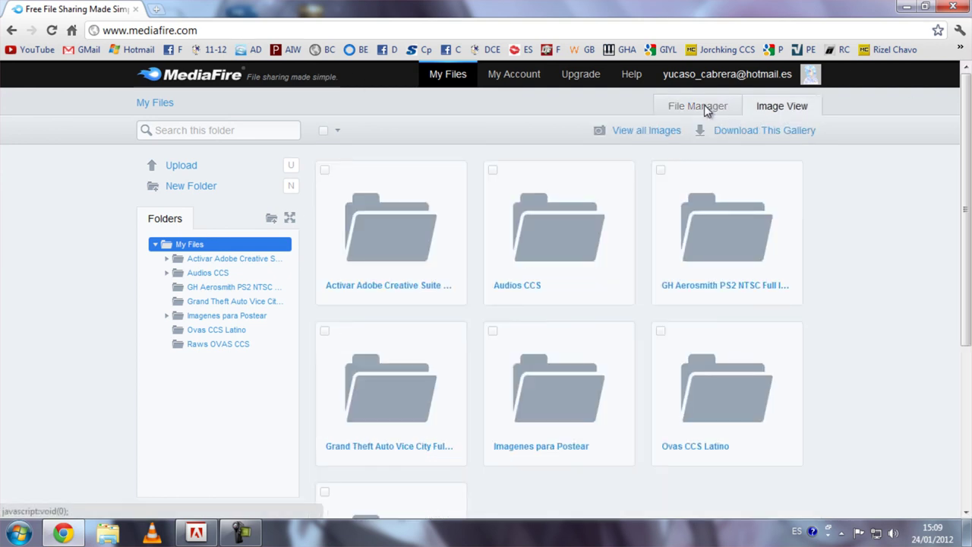
pyautogui.click(702, 108)
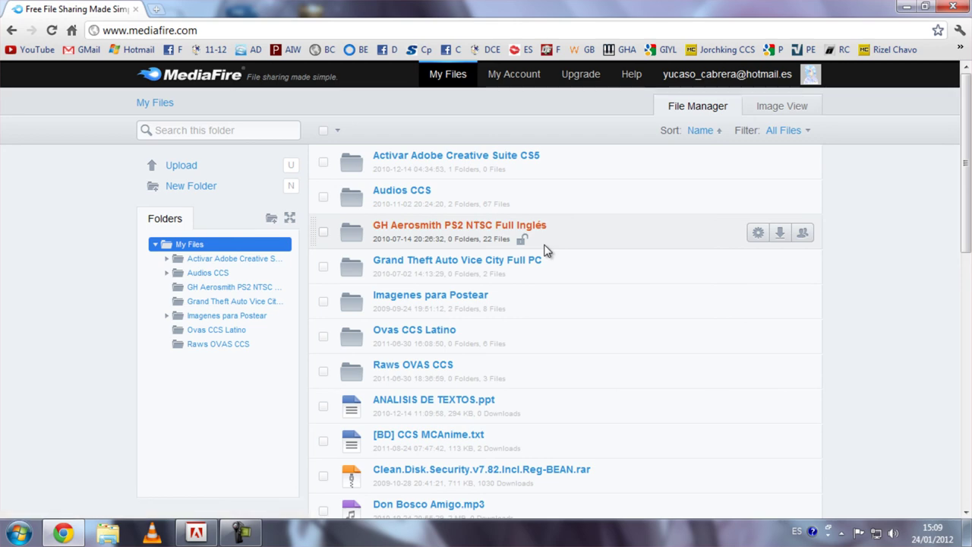
pyautogui.click(956, 8)
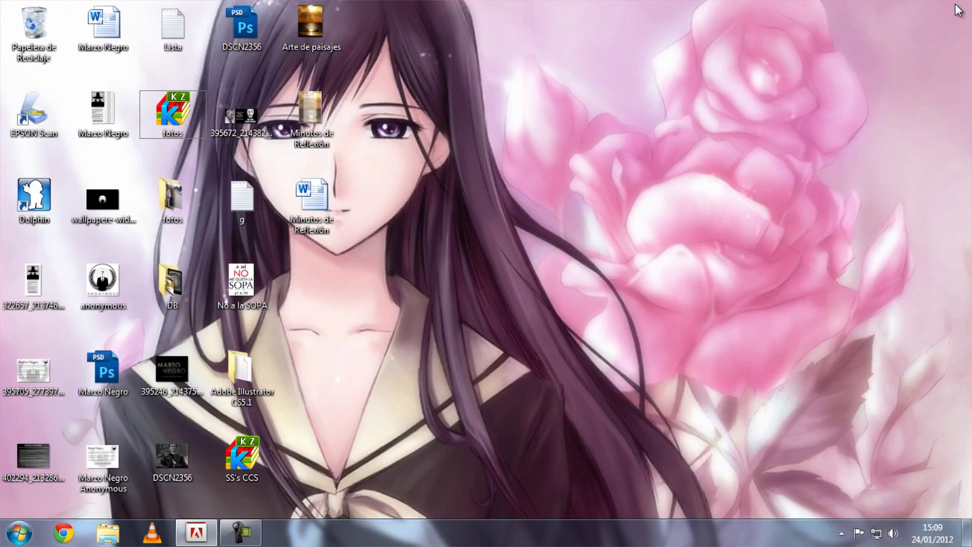